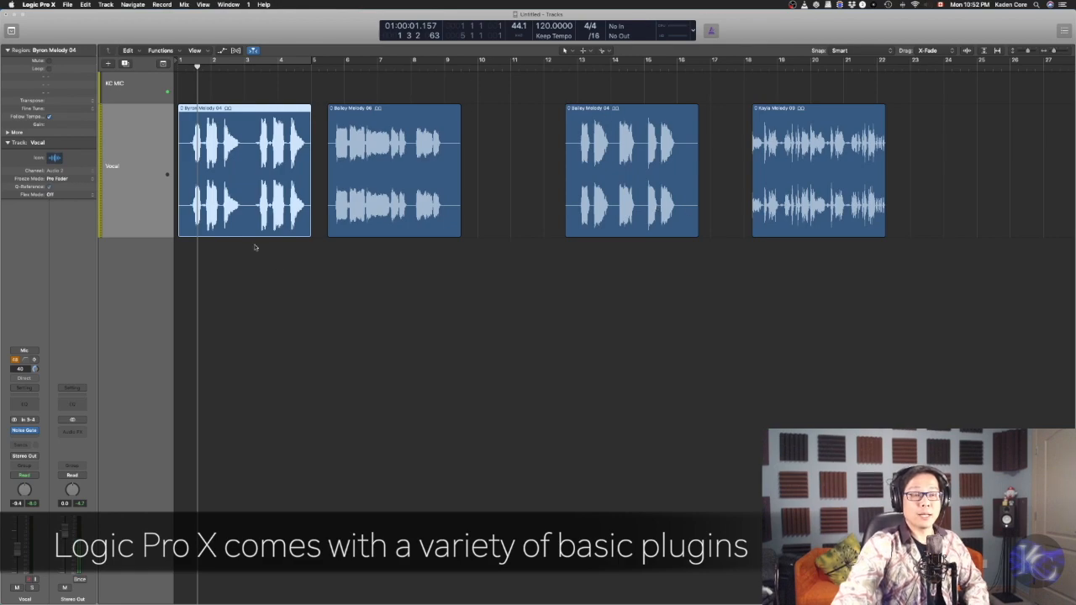
View the KC MIC track's channel strip and reselect the Vocal track with all its regions.
left_click(143, 156)
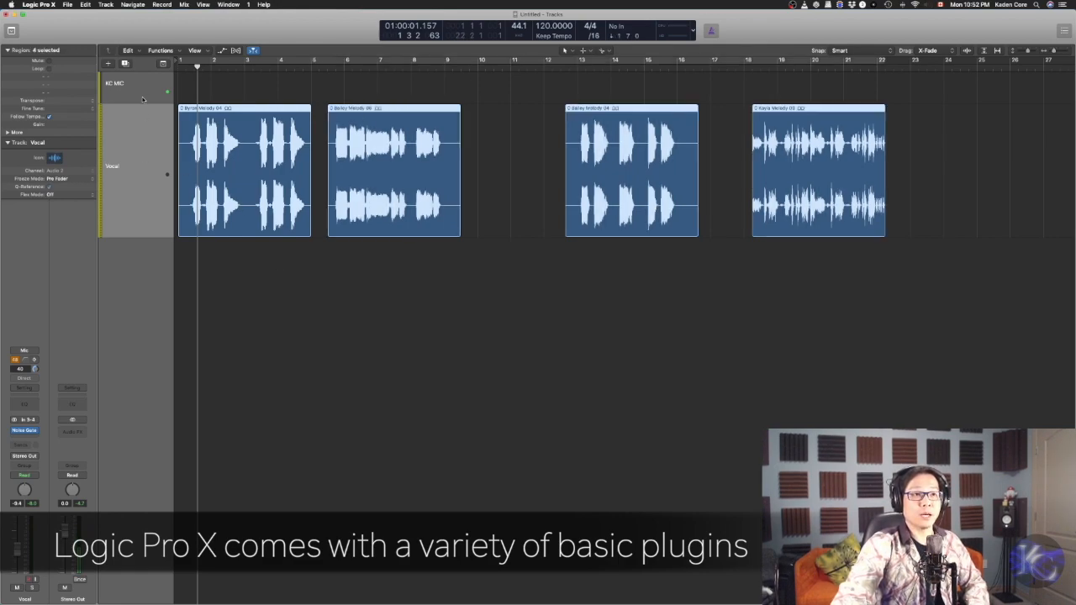
left_click(147, 87)
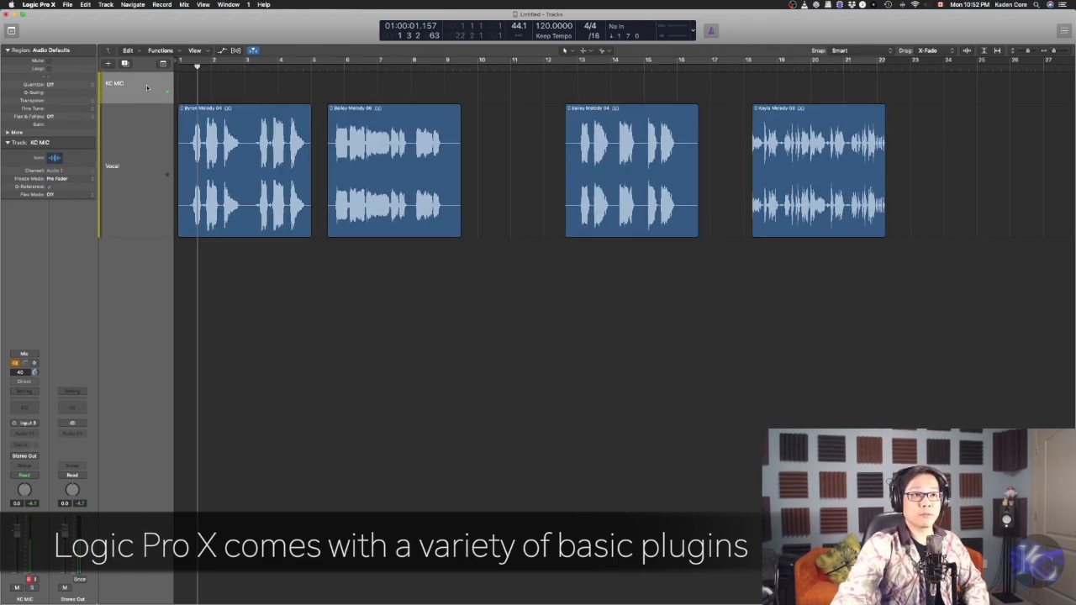
left_click(149, 171)
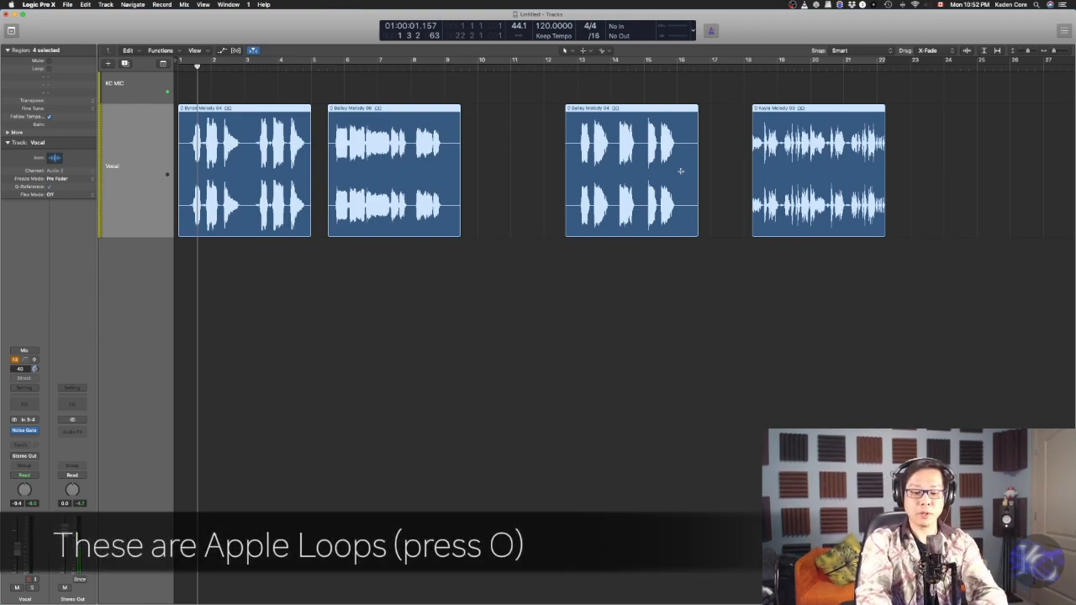
Open the Apple Loops browser, filter it to the Vocals instrument category and search for "background".
key("o")
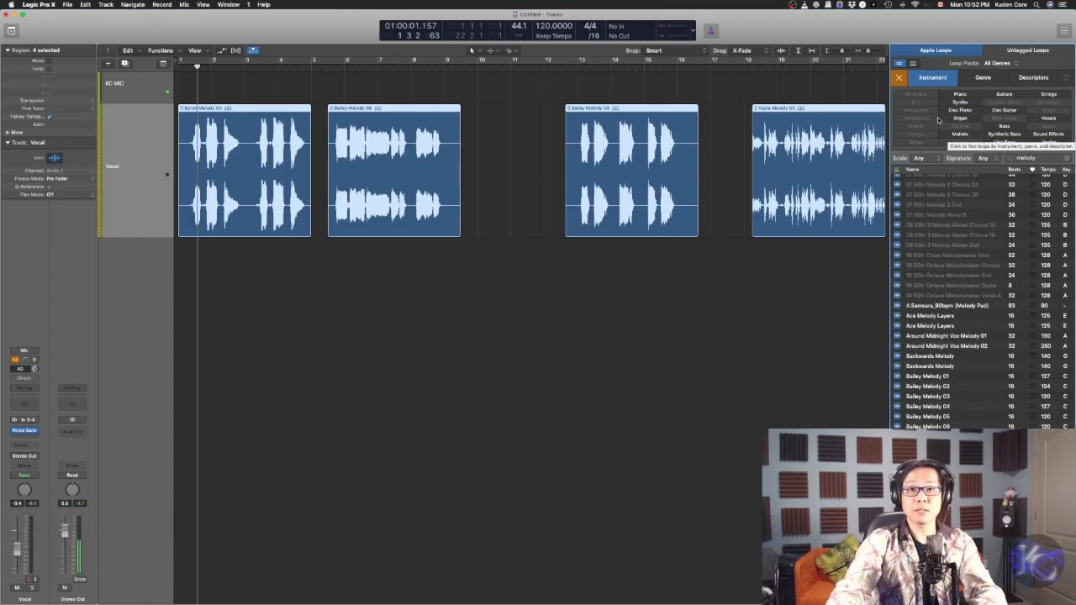
left_click(1049, 119)
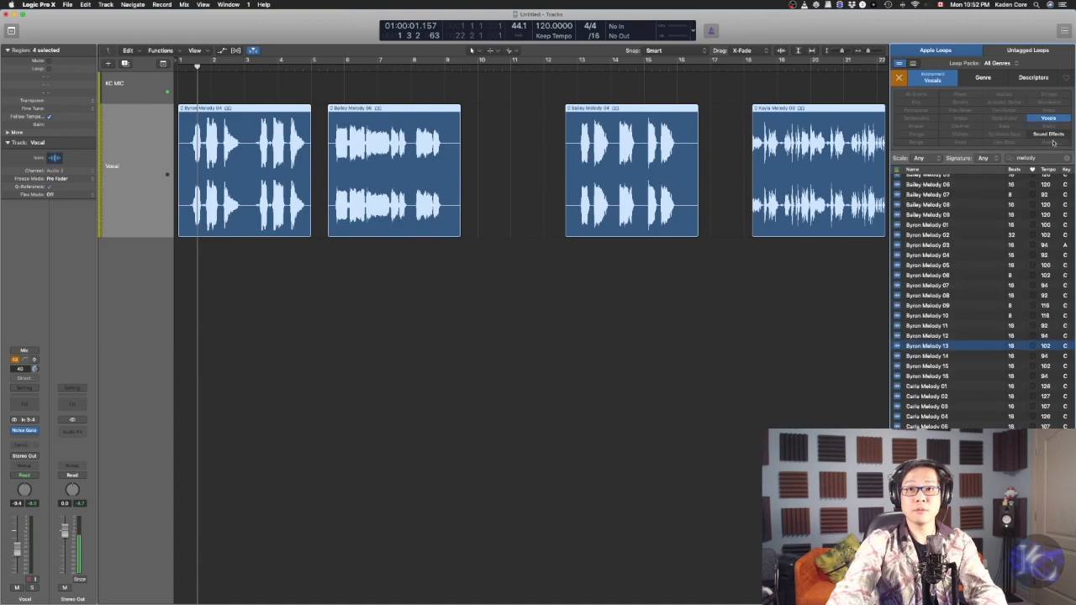
left_click_drag(1046, 159, 963, 193)
scroll(967, 202, "down", 15)
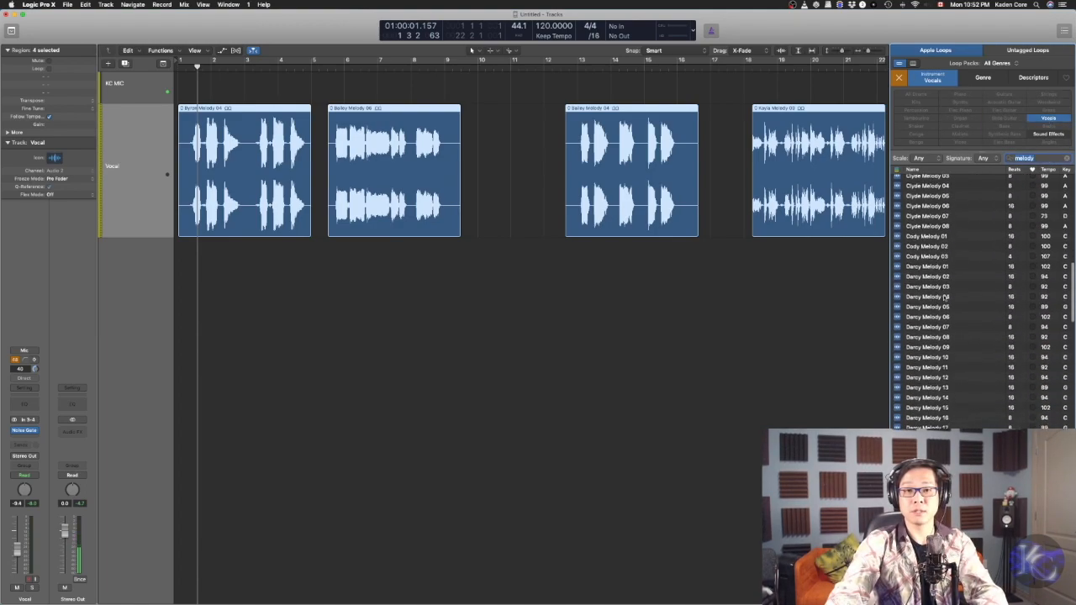
scroll(1061, 180, "down", 5)
type("background")
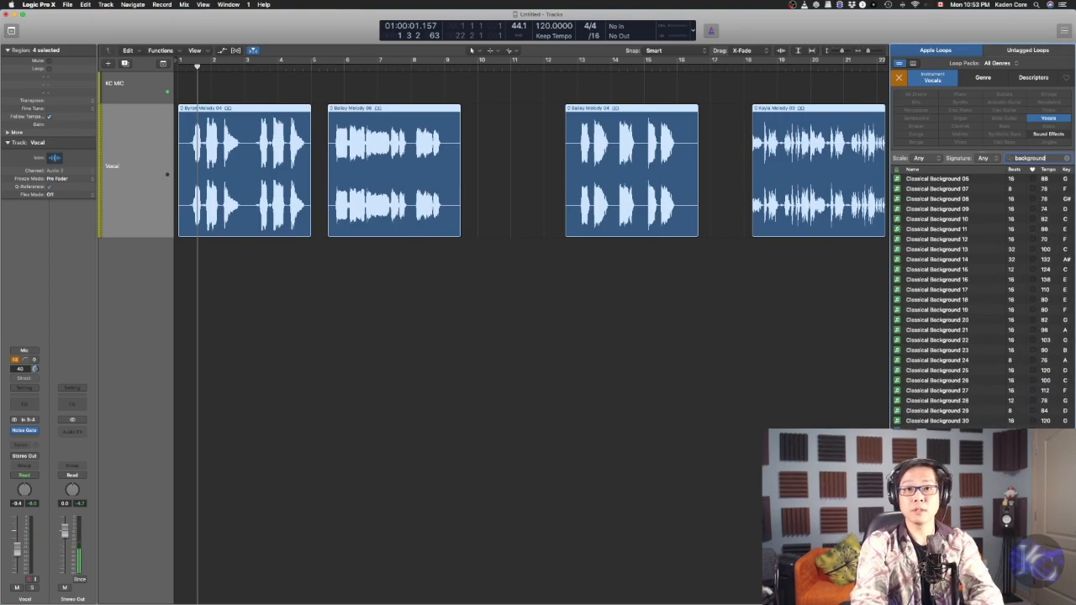
Clear the loop search text and close the loop browser with the arrangement's regions deselected.
left_click(1066, 158)
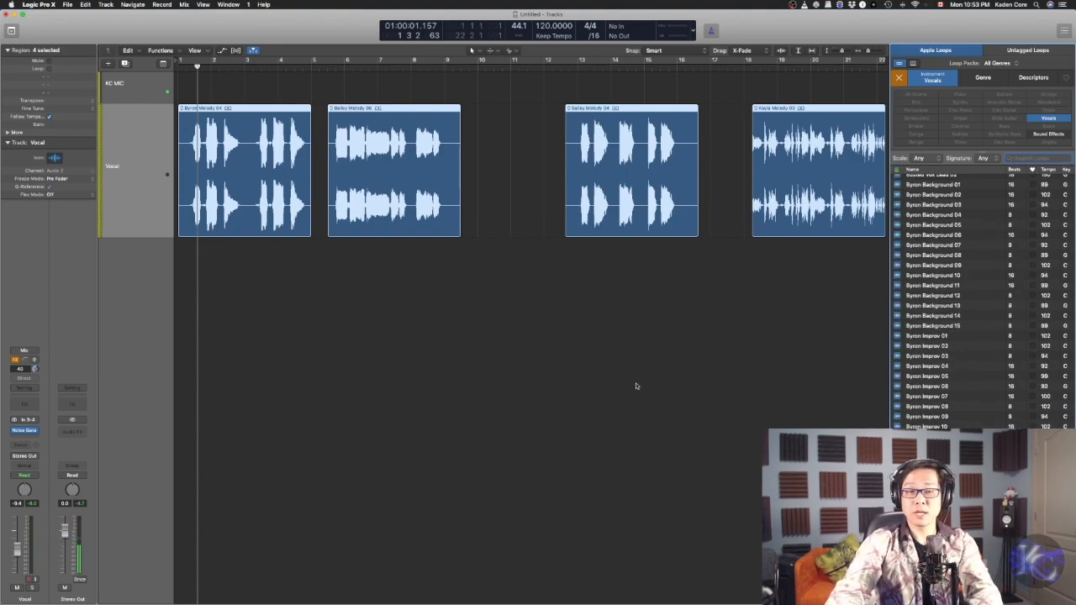
type("a")
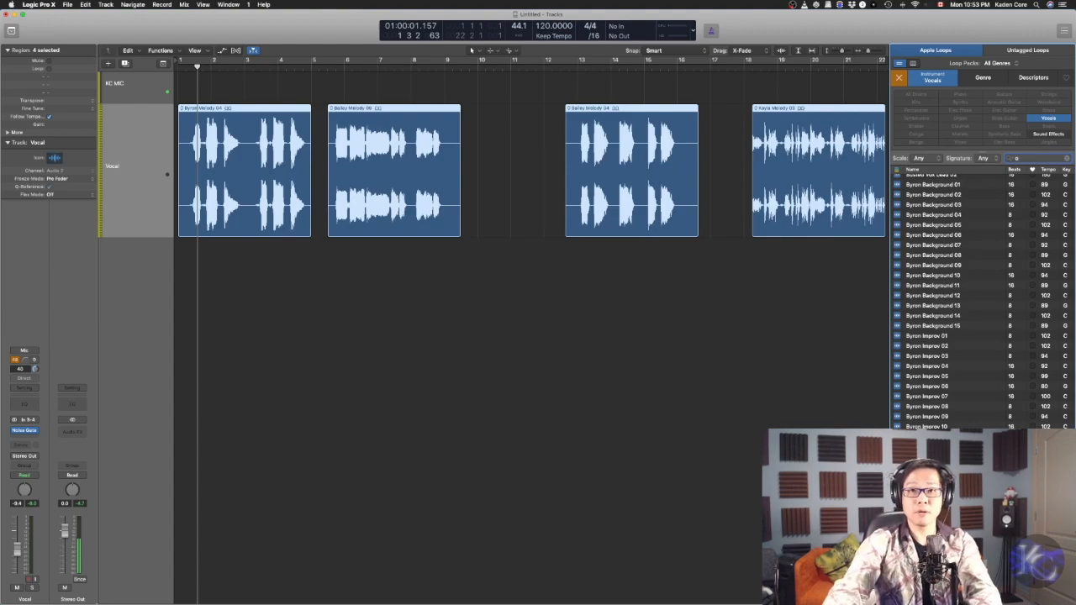
key("BackSpace")
left_click(819, 333)
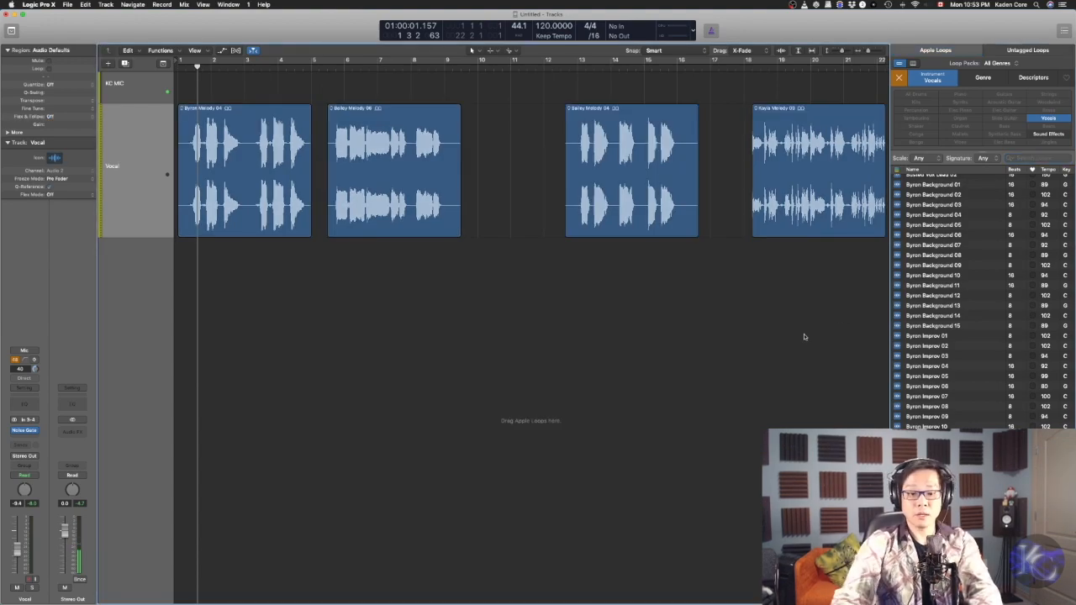
key("o")
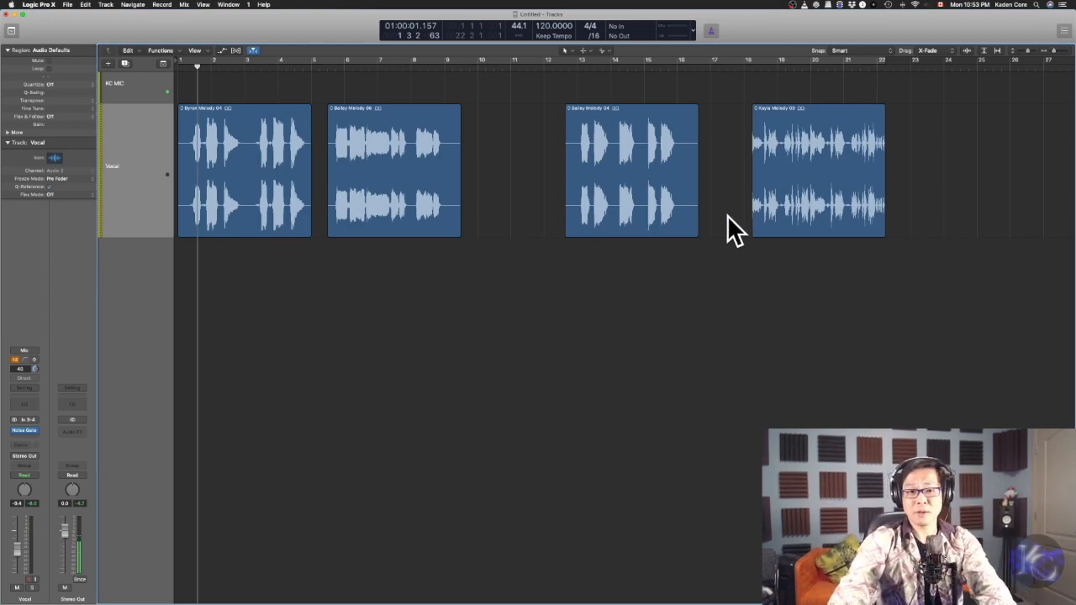
Move the two Bailey Melody regions and the Kayla Melody region earlier so they follow Byron Melody 04, starting at about bars 5, 9 and 13.
scroll(360, 175, "left", 1)
left_click_drag(400, 120, 354, 128)
left_click_drag(639, 133, 522, 133)
left_click_drag(800, 126, 625, 142)
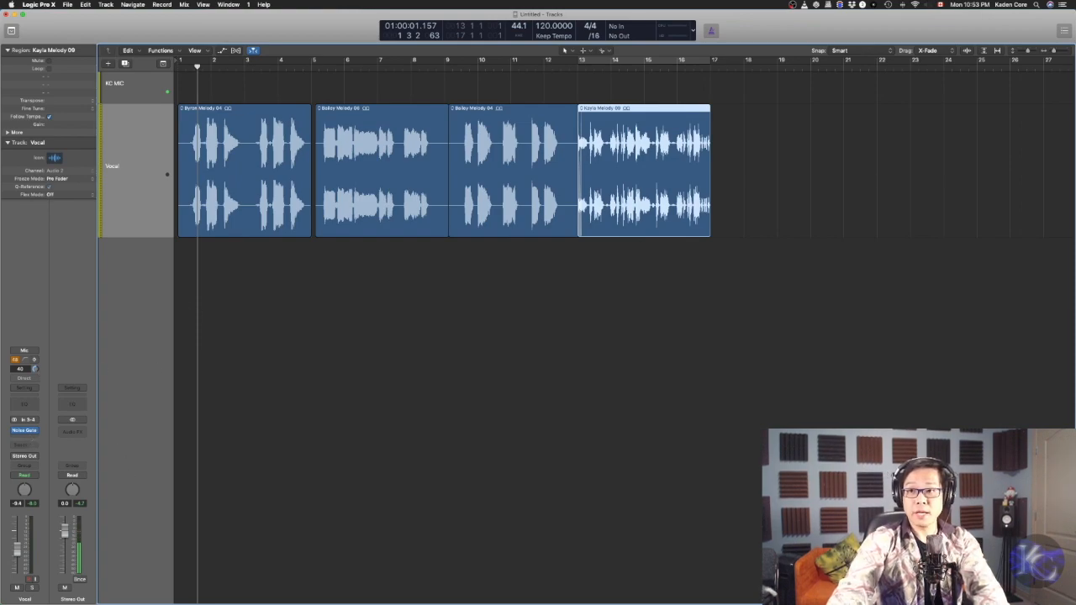
Show the Vocal track's Noise Gate plug-in window and place it below the audio regions.
key("v")
left_click_drag(964, 263, 486, 311)
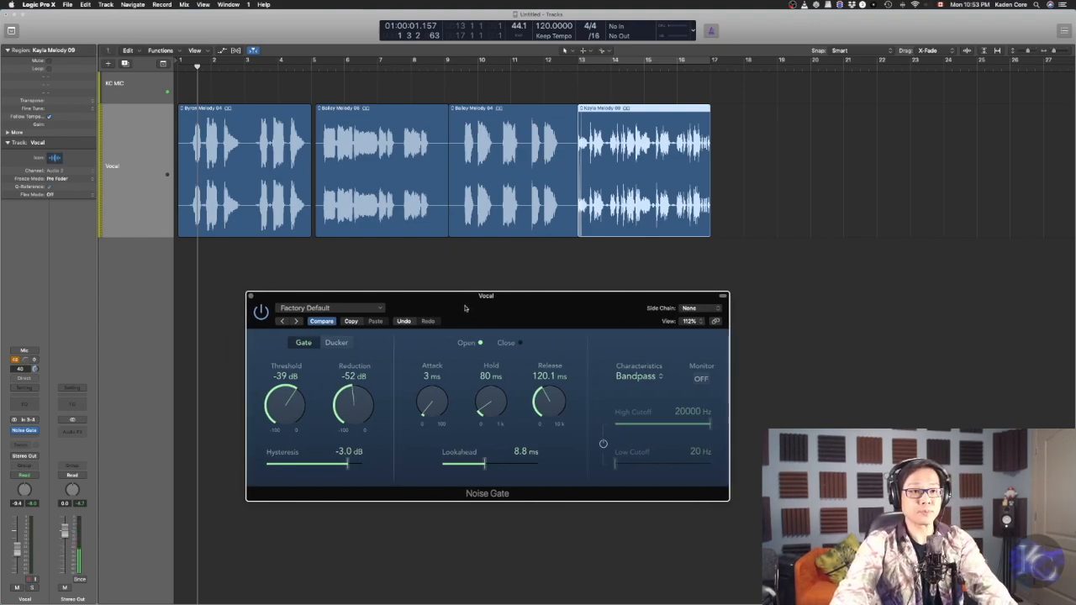
left_click_drag(468, 309, 436, 308)
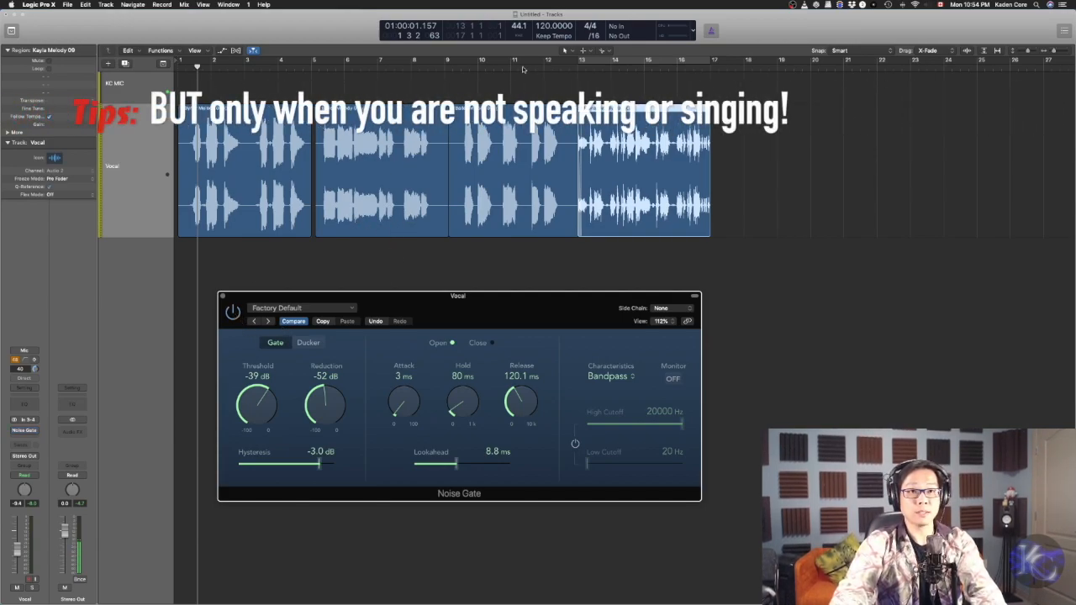
Move the Kayla Melody region about one beat later to separate it from the preceding Bailey Melody region.
left_click_drag(637, 109, 644, 109)
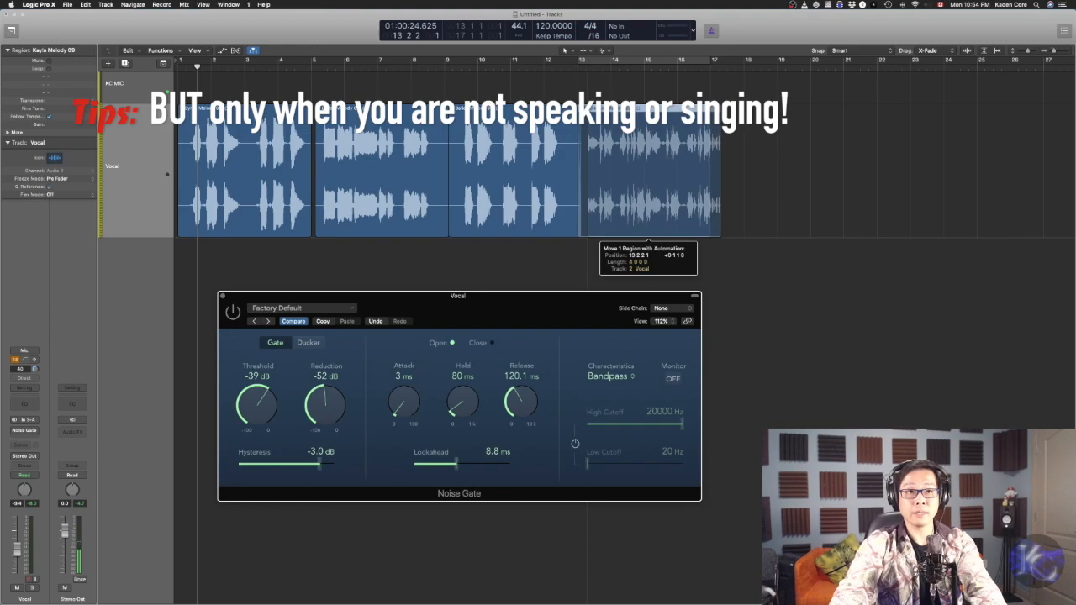
scroll(409, 163, "up", 6)
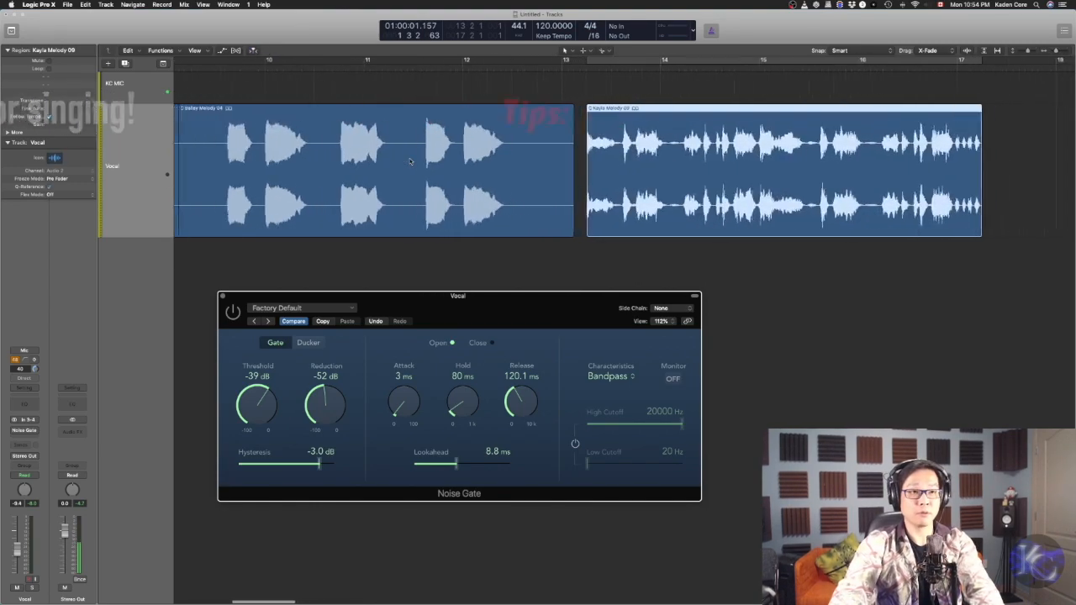
scroll(408, 163, "down", 4)
scroll(408, 163, "left", 4)
Play from the project start with the cycle range set to the Byron Melody 04 region, and fit that region to the view.
key("Return")
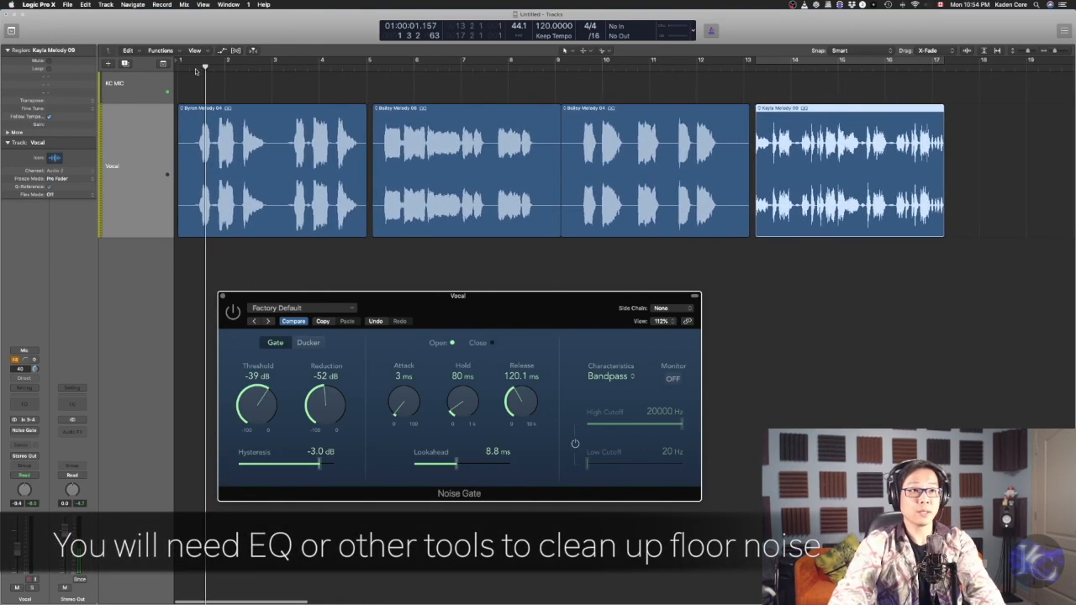
key("space")
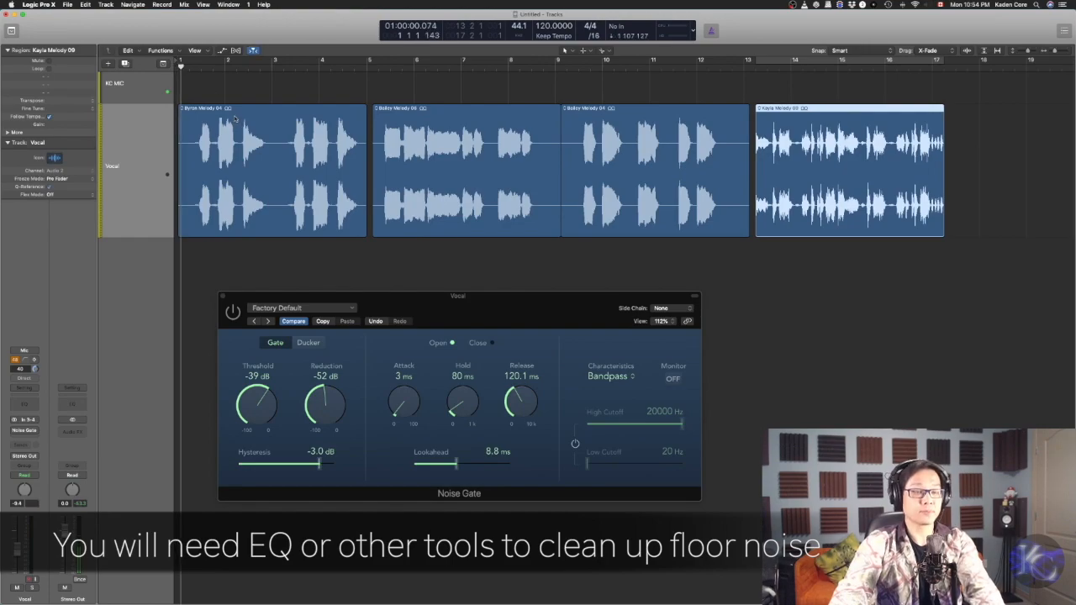
left_click(237, 118)
key("super+u")
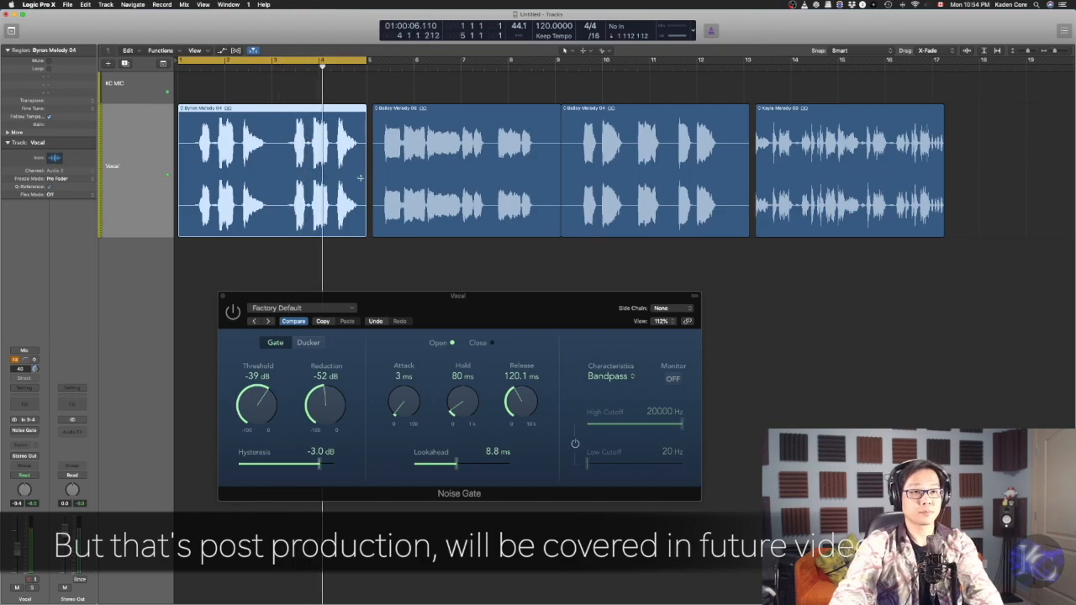
key("super+Down")
key("super+Right")
key("z")
key("space")
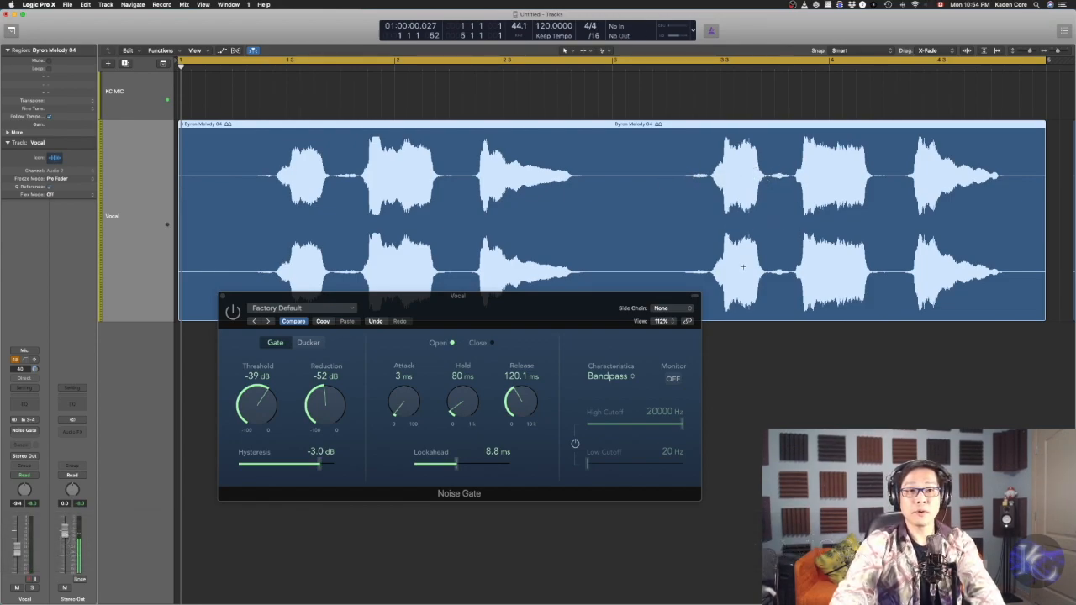
Place the Noise Gate window directly beneath the enlarged Byron Melody 04 region and switch the plug-in on.
left_click_drag(550, 330, 552, 379)
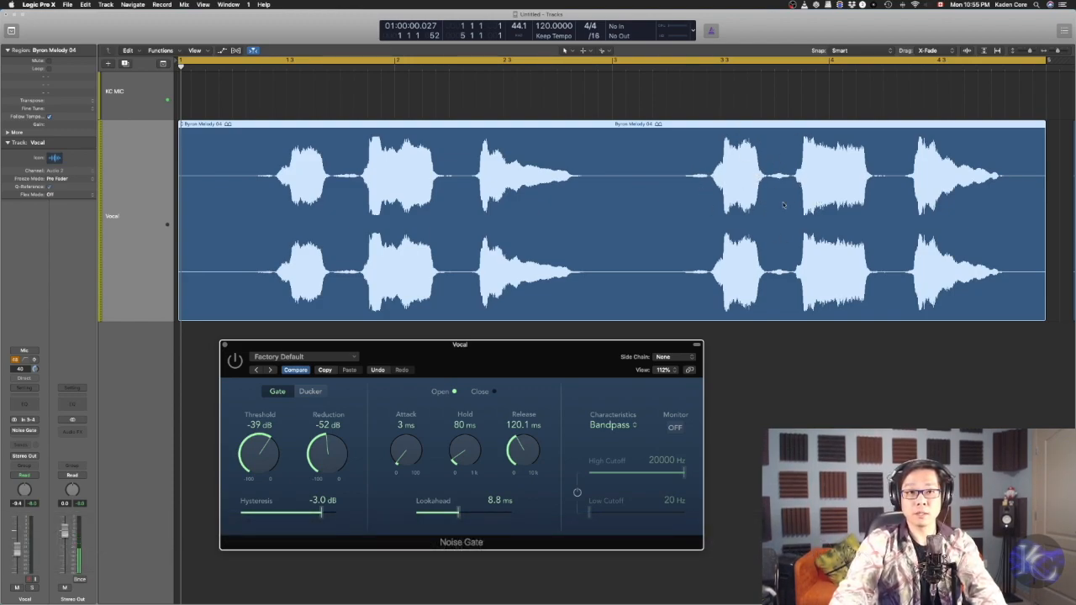
mouse_move(485, 361)
left_mouse_down()
mouse_move(487, 340)
mouse_move(486, 352)
left_mouse_up()
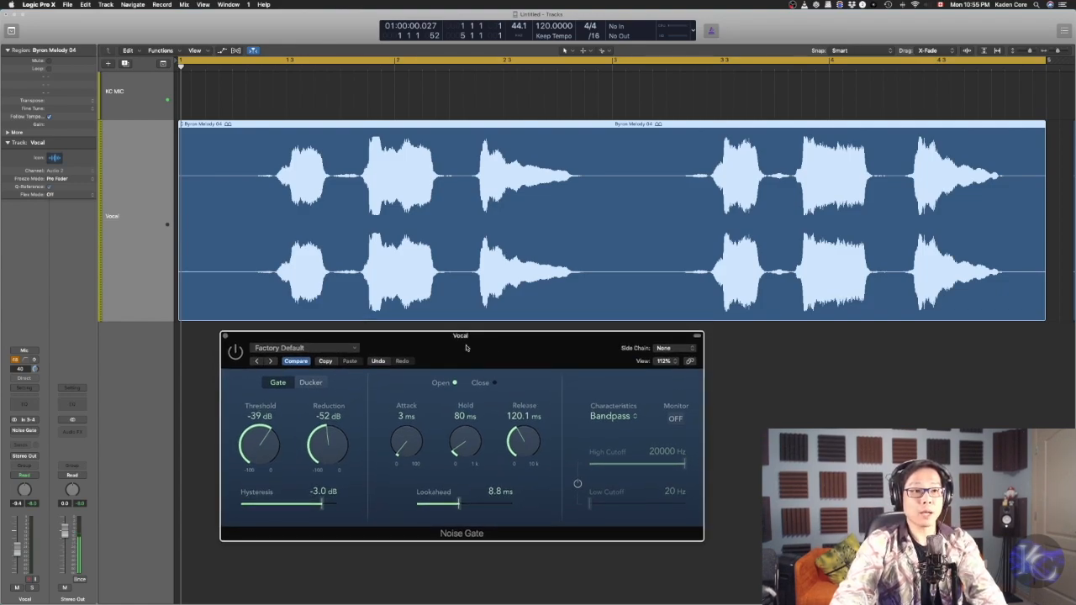
left_click(236, 353)
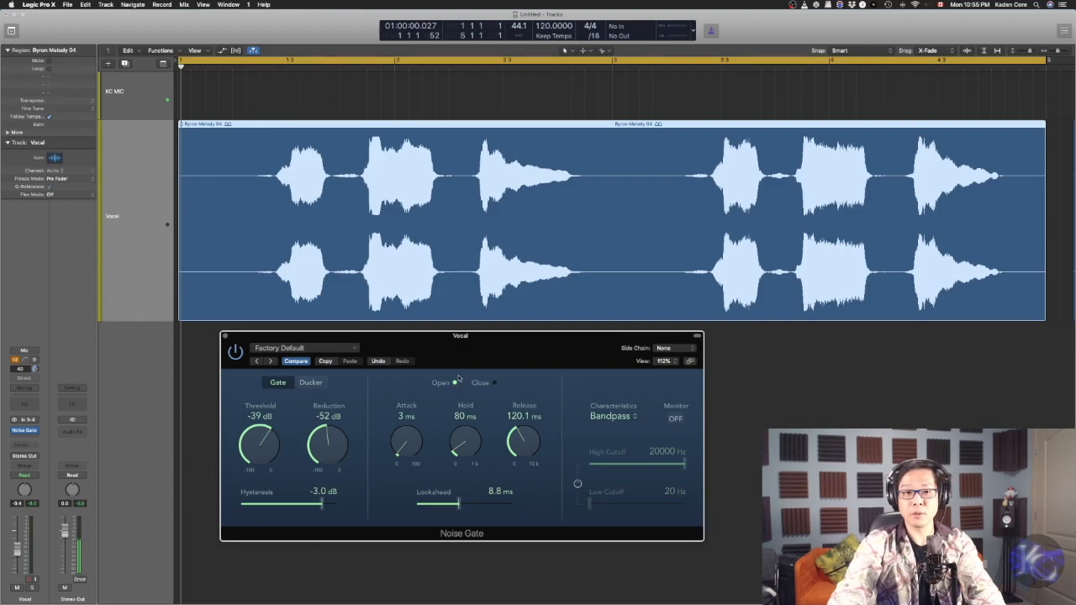
left_click_drag(441, 358, 439, 349)
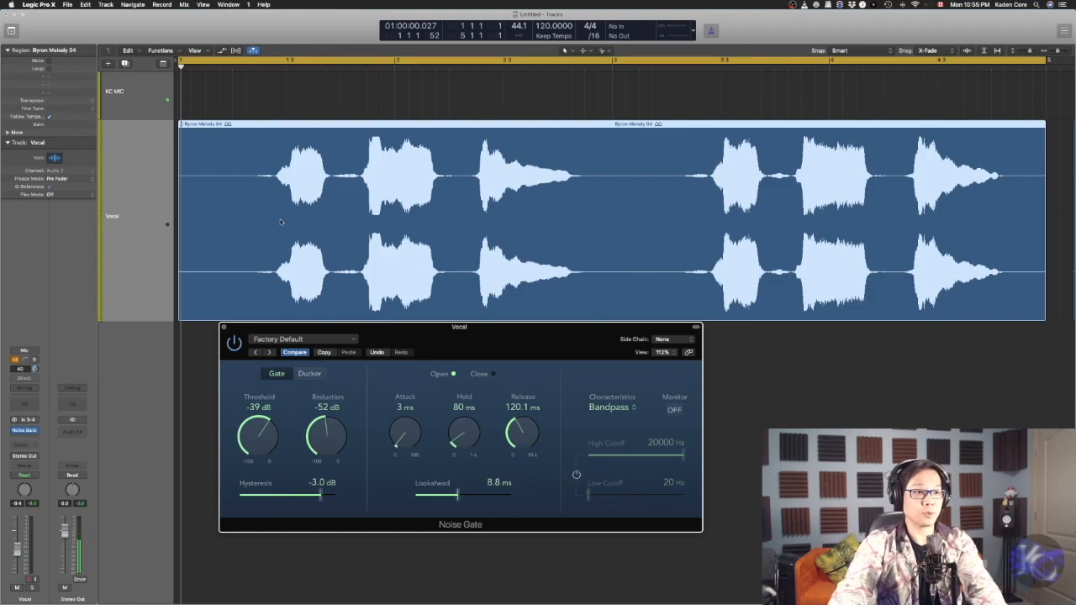
Audition the cycled region with the gate on, raising the Noise Gate threshold to -30 dB.
key("space")
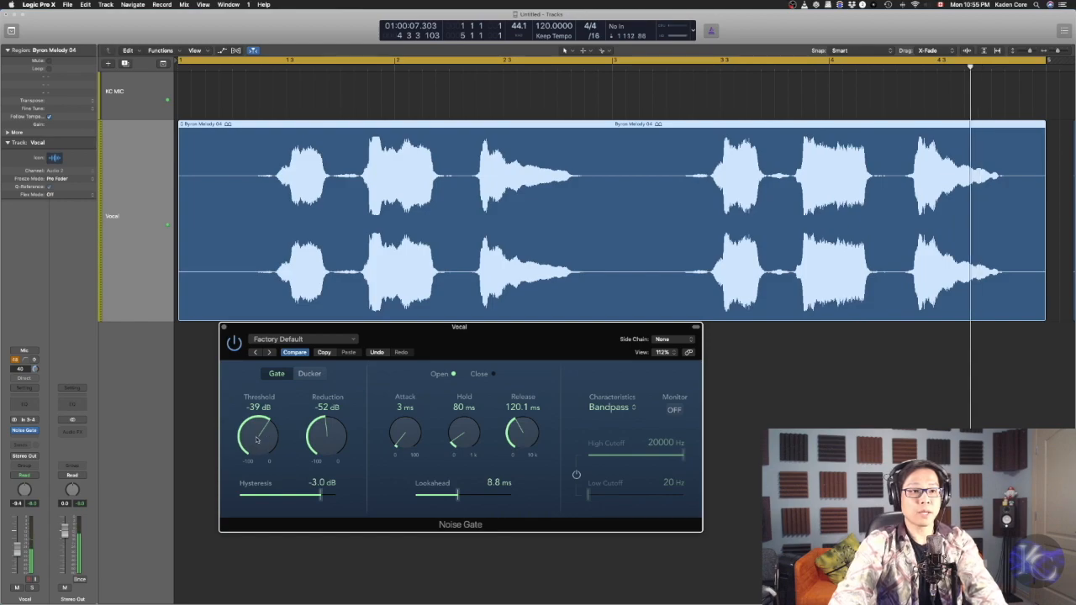
left_click_drag(264, 435, 262, 427)
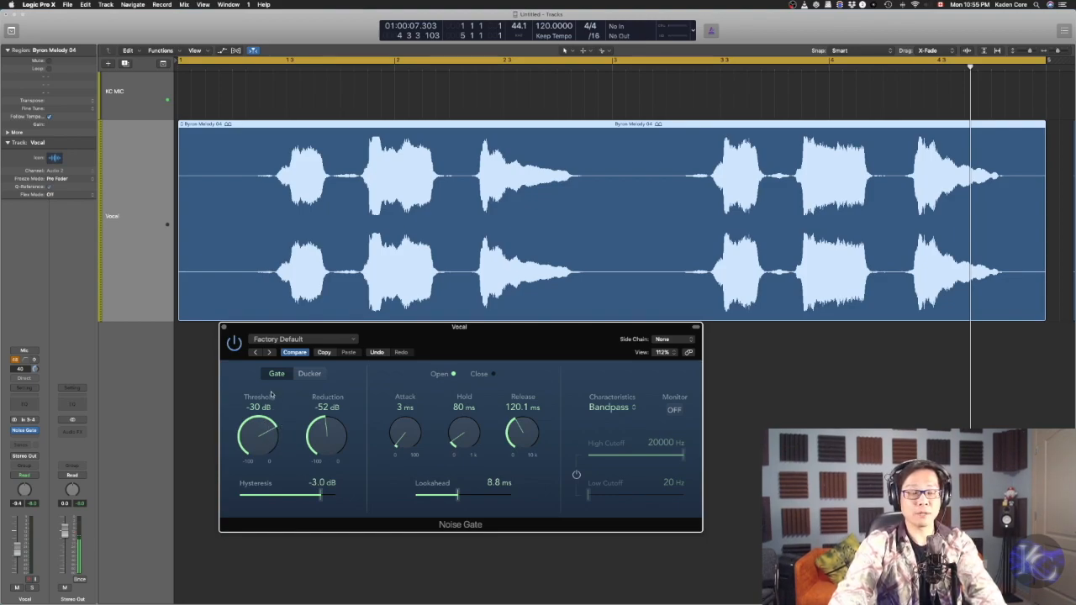
key("space")
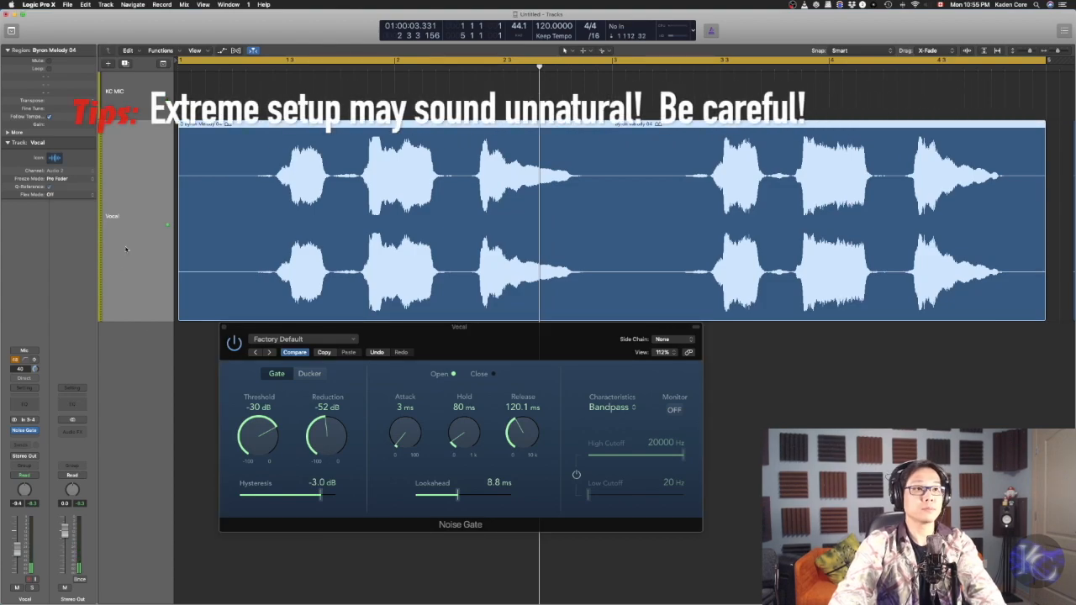
left_click(122, 110)
left_click(146, 198)
key("space")
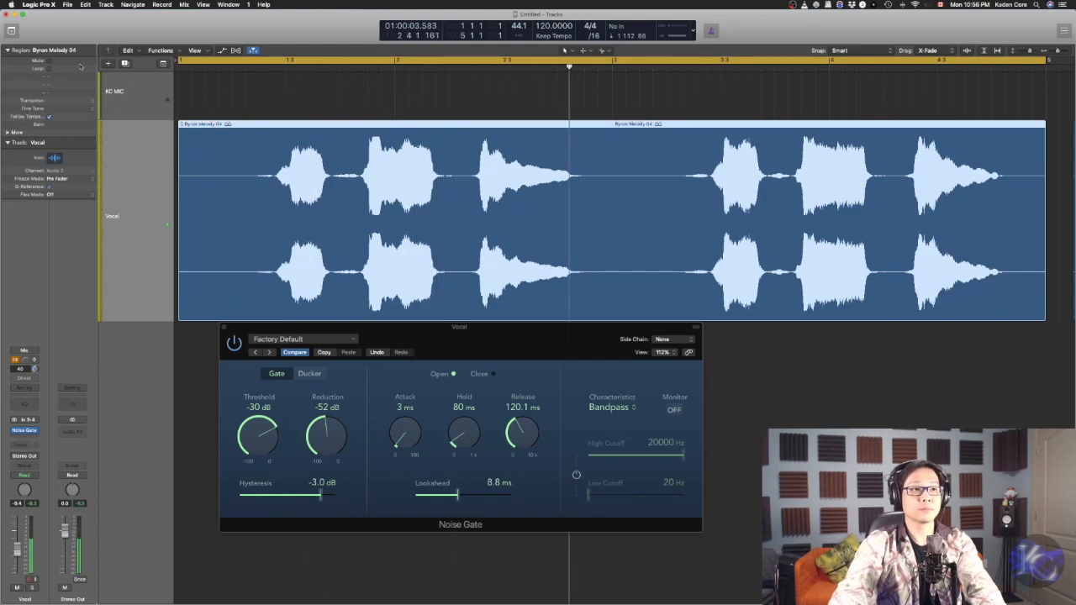
Check the KC MIC track's record-enable setting and replay the Vocal track from the cycle start.
left_click(178, 96)
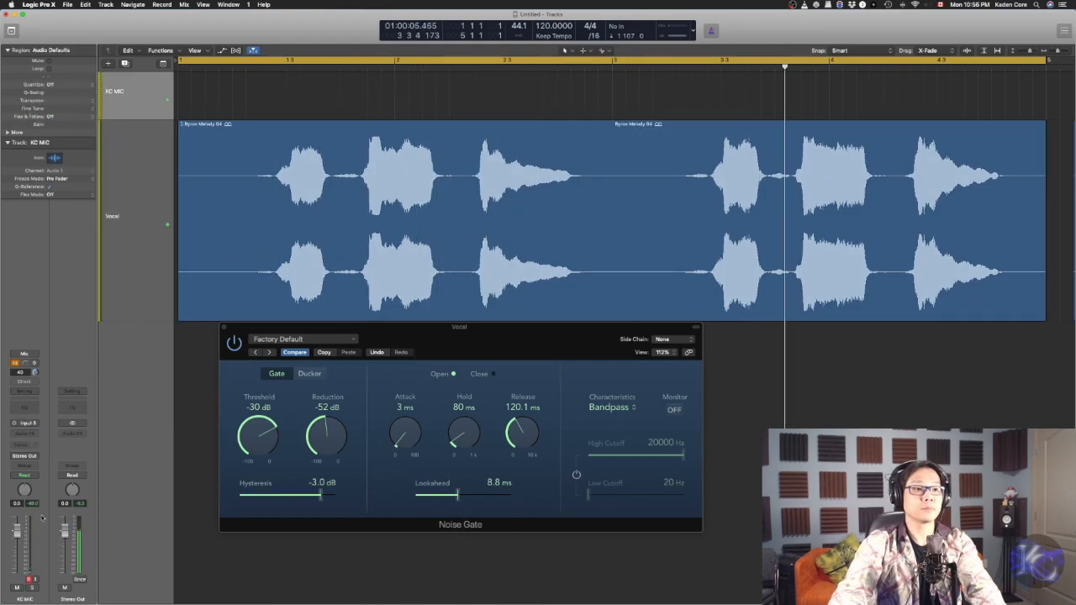
left_click(30, 579)
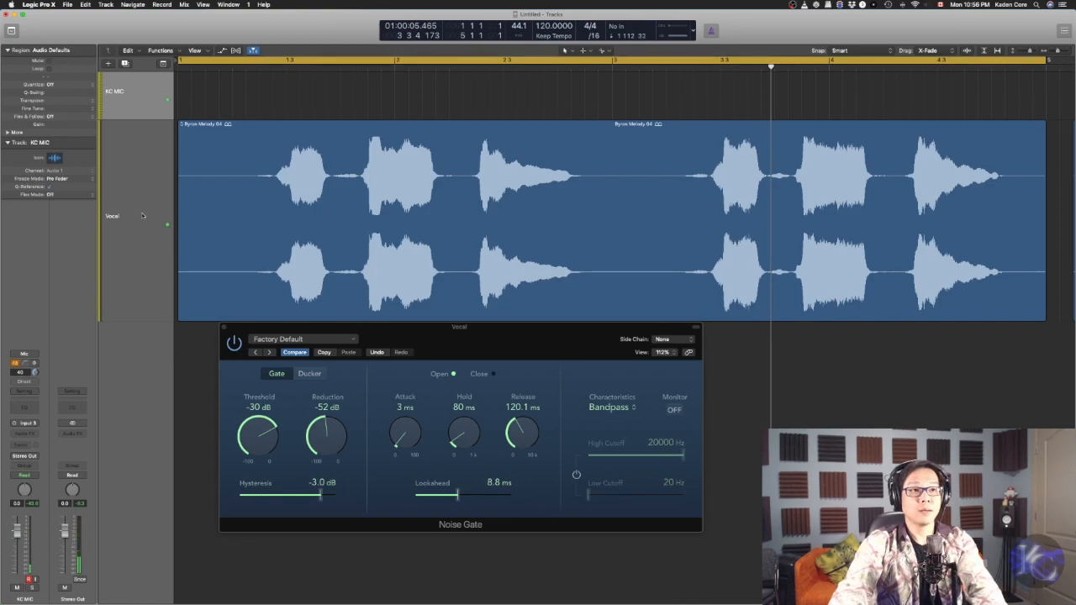
left_click(142, 216)
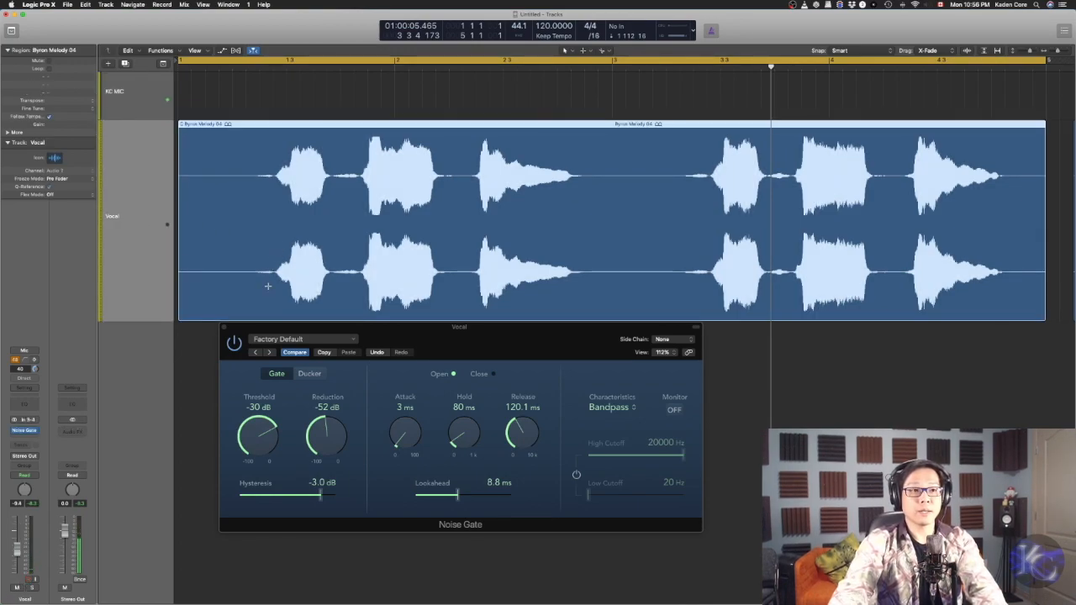
key("Return")
key("space")
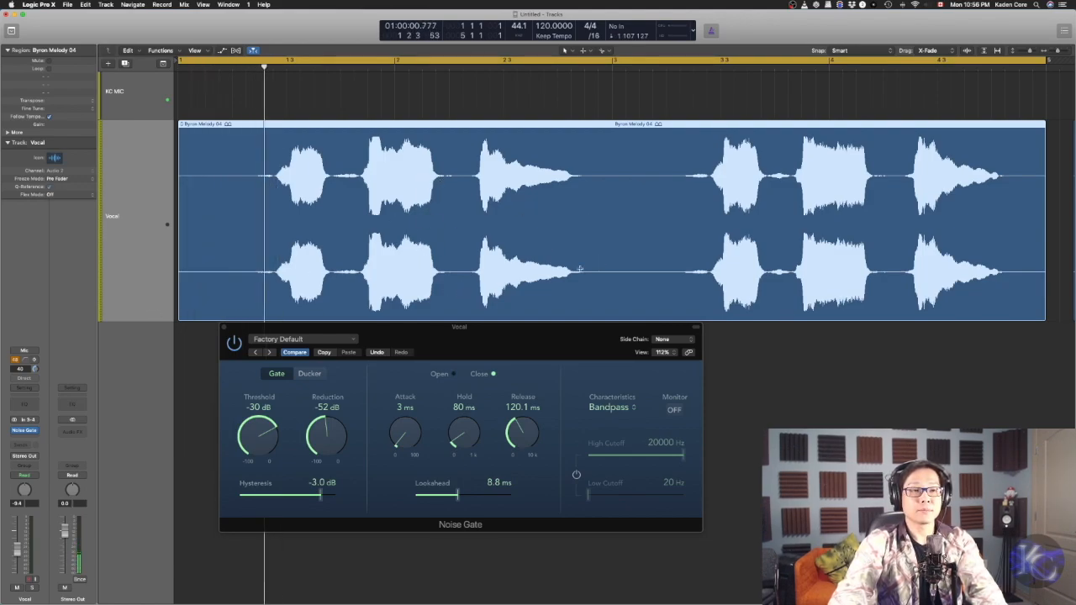
Set the Noise Gate threshold to -40 dB after trying -13 dB, and set the reduction to -24 dB.
left_click_drag(267, 439, 265, 428)
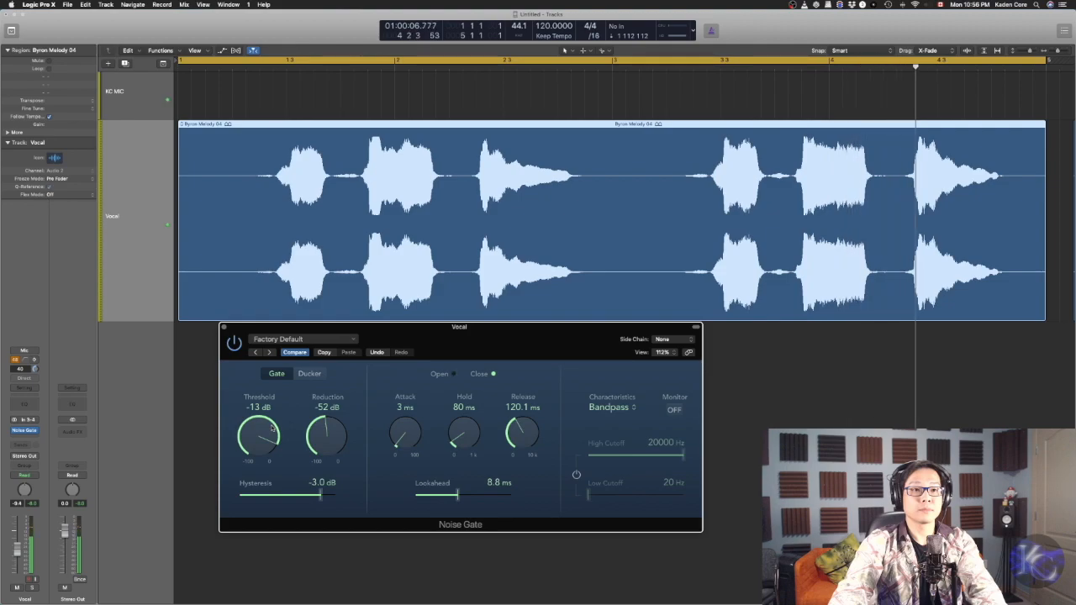
mouse_move(272, 429)
left_mouse_down()
mouse_move(271, 464)
mouse_move(262, 440)
left_mouse_up()
left_click_drag(328, 432, 341, 397)
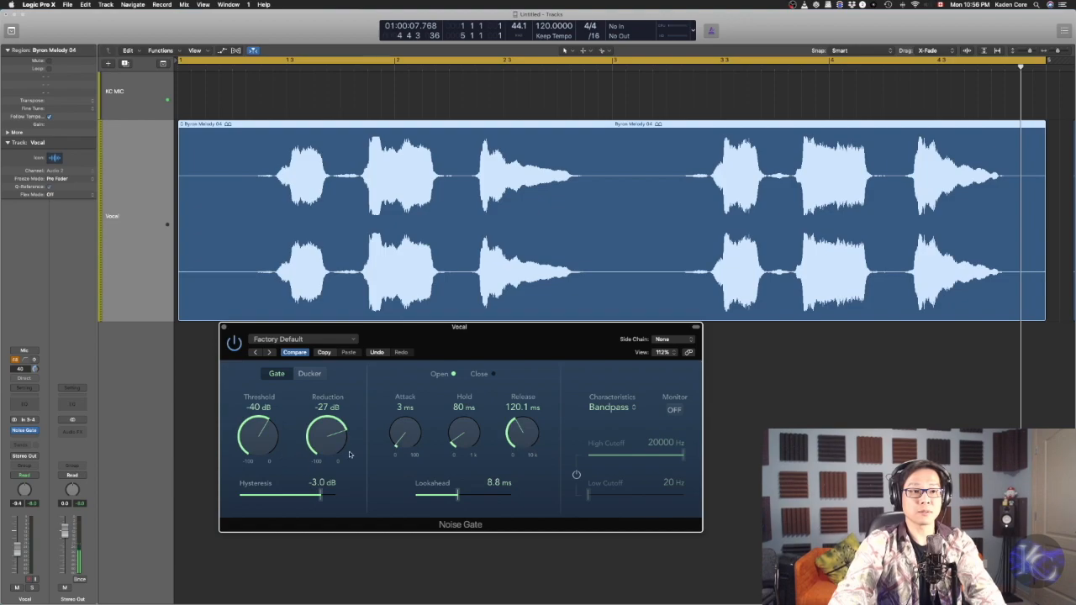
left_click_drag(335, 447, 337, 441)
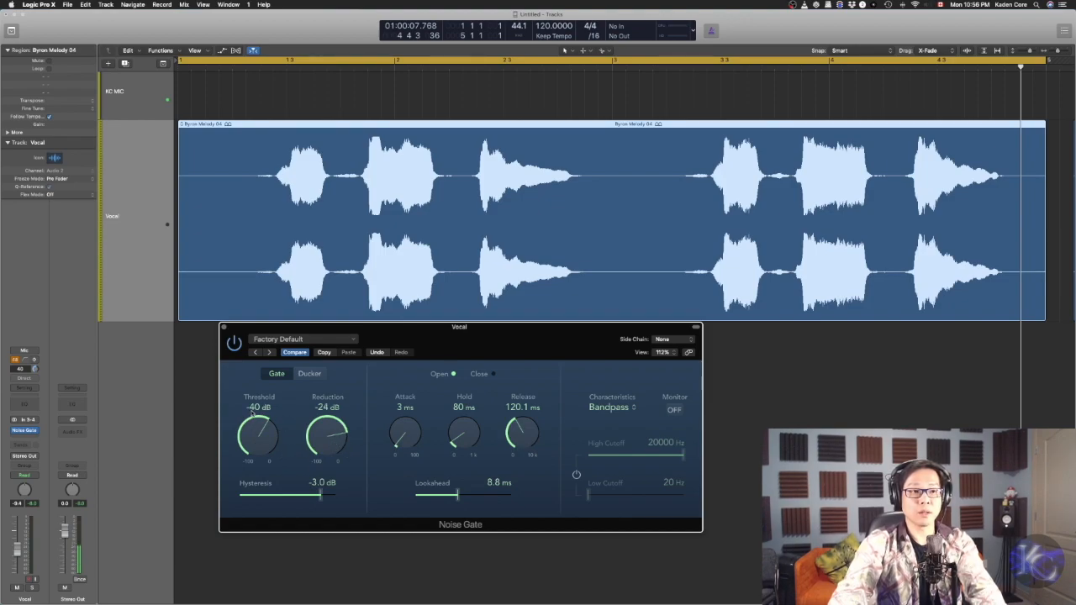
Set the Noise Gate threshold to -34 dB after auditioning it at about -10 dB, and set the reduction to -50 dB.
left_click_drag(248, 420, 260, 431)
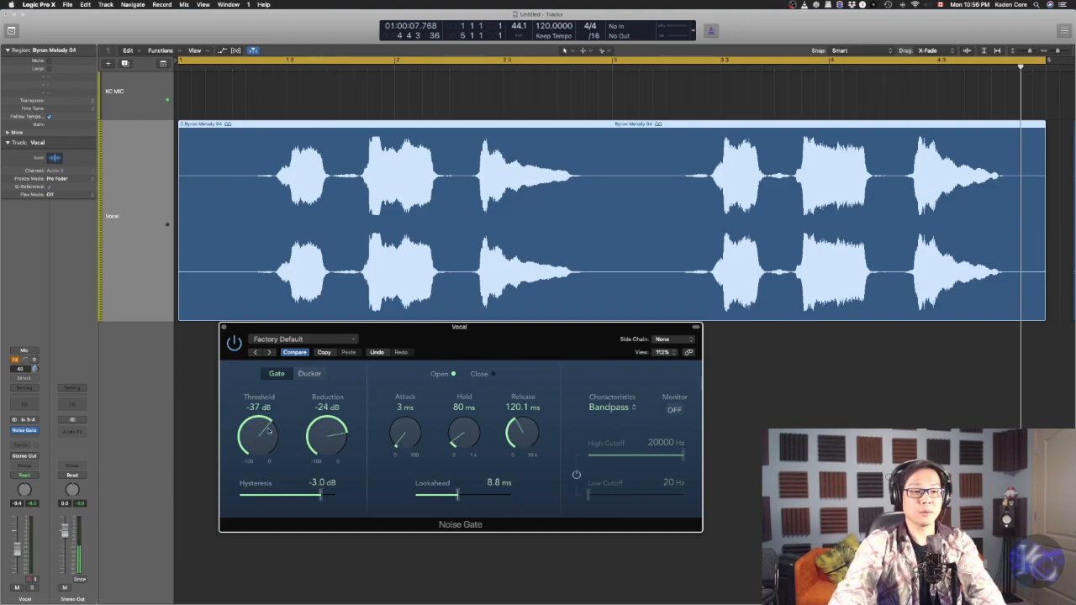
left_click_drag(279, 443, 274, 427)
key("space")
mouse_move(262, 430)
left_mouse_down()
mouse_move(266, 419)
mouse_move(259, 436)
left_mouse_up()
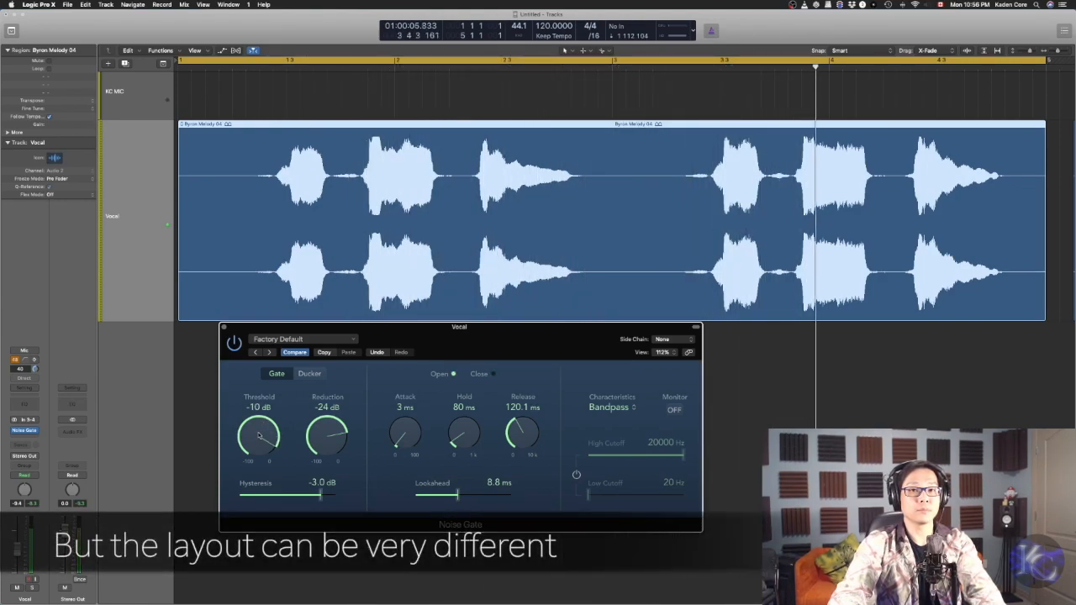
left_click_drag(259, 436, 259, 437)
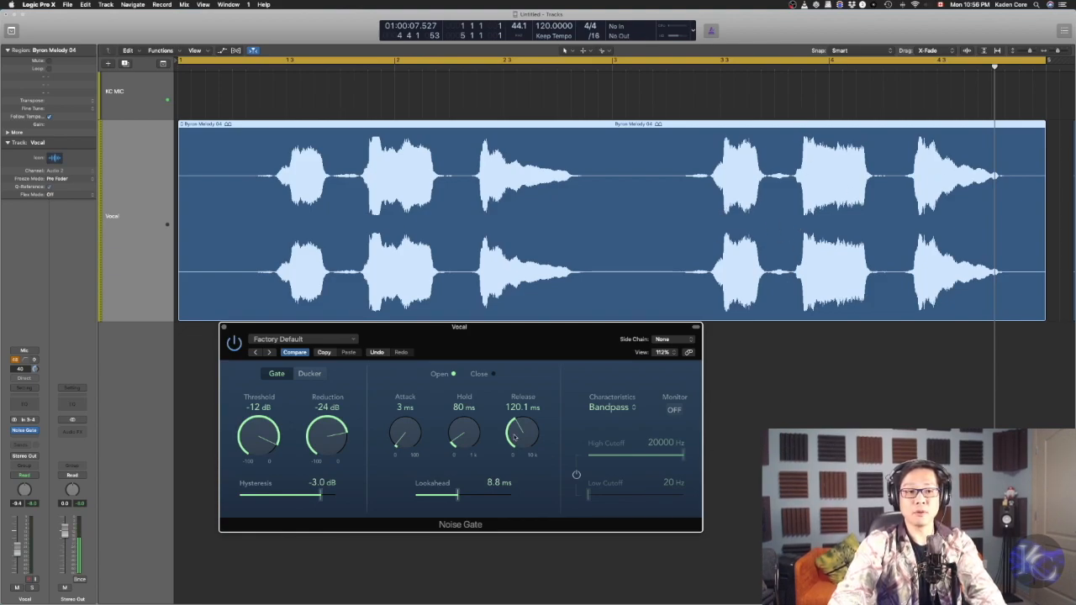
left_click_drag(256, 455, 259, 453)
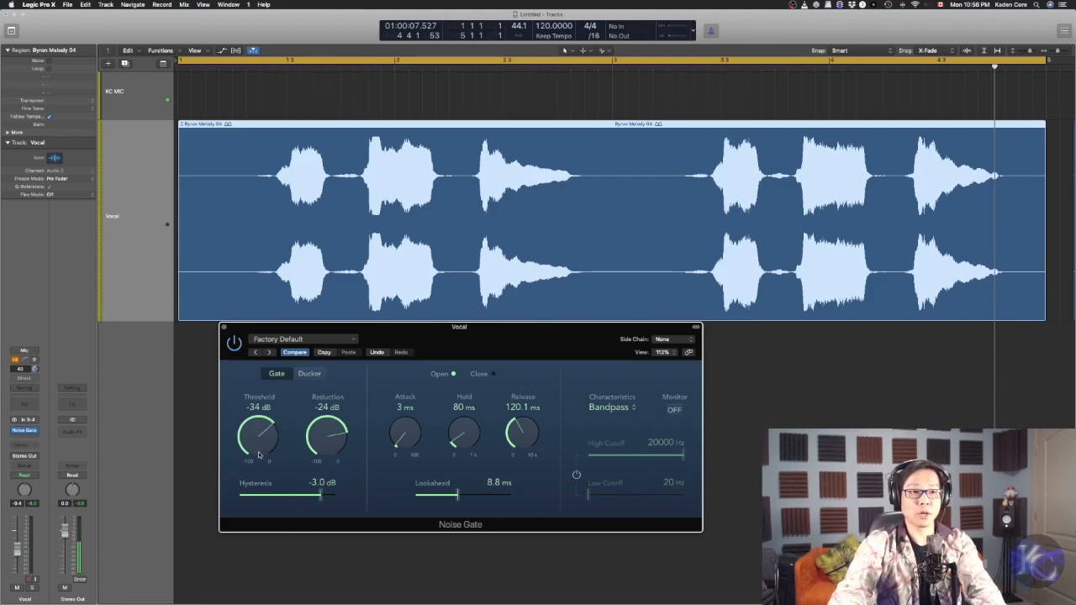
mouse_move(338, 439)
left_mouse_down()
mouse_move(340, 472)
mouse_move(335, 452)
left_mouse_up()
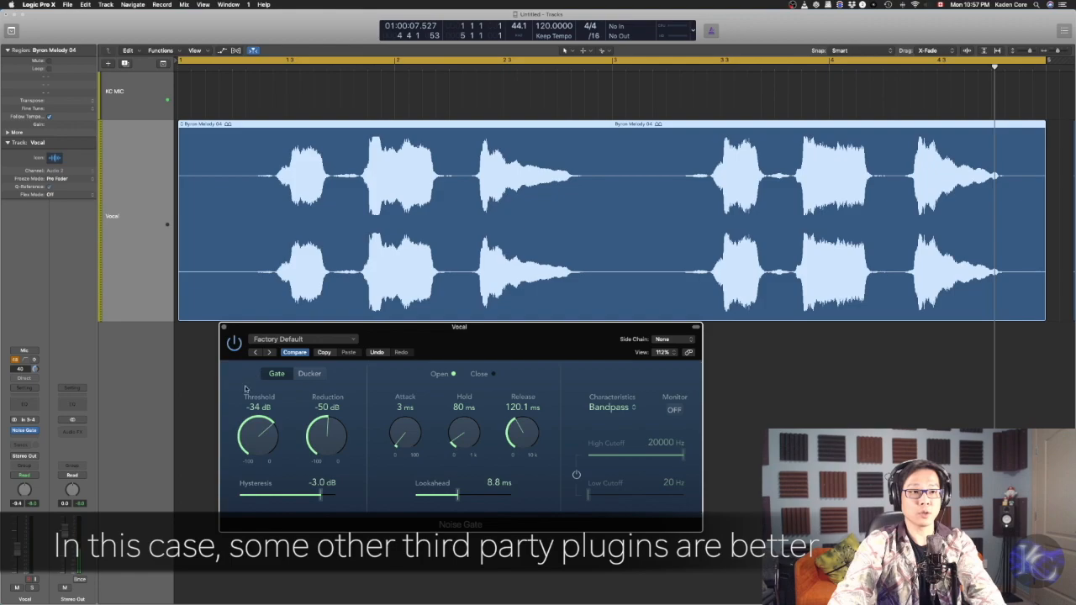
Insert a stereo Compressor after the Noise Gate on the Vocal track and arrange its window over the region with the Noise Gate window out of view.
left_click(34, 436)
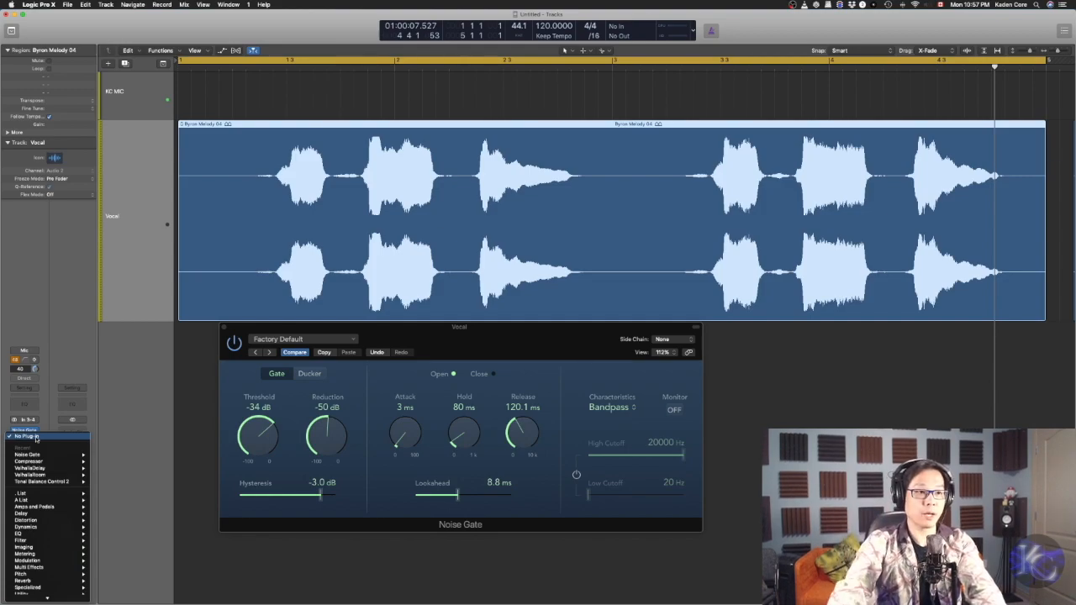
mouse_move(52, 462)
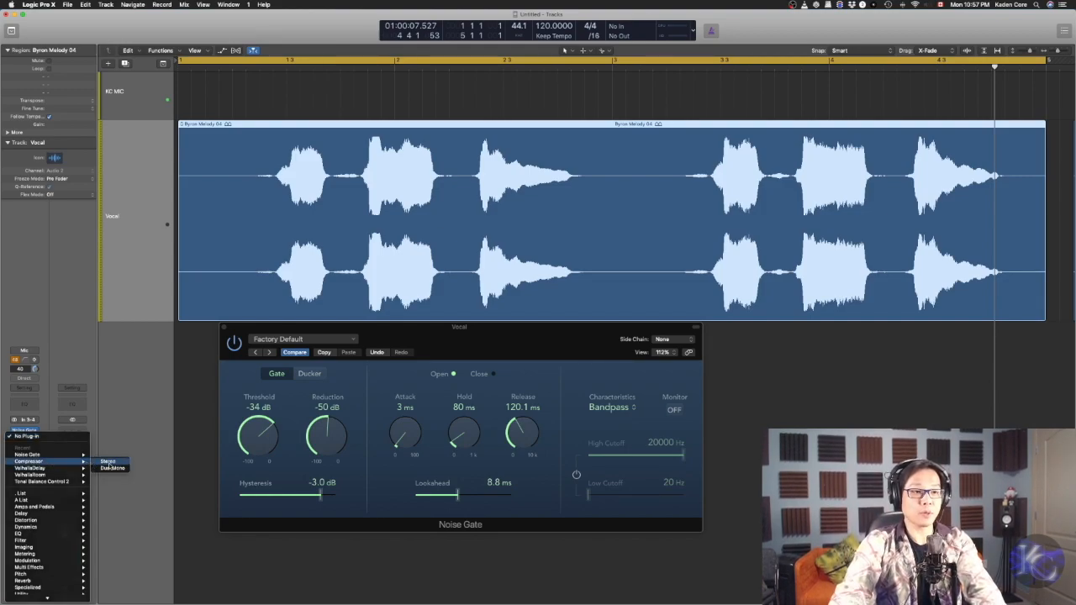
left_click(108, 463)
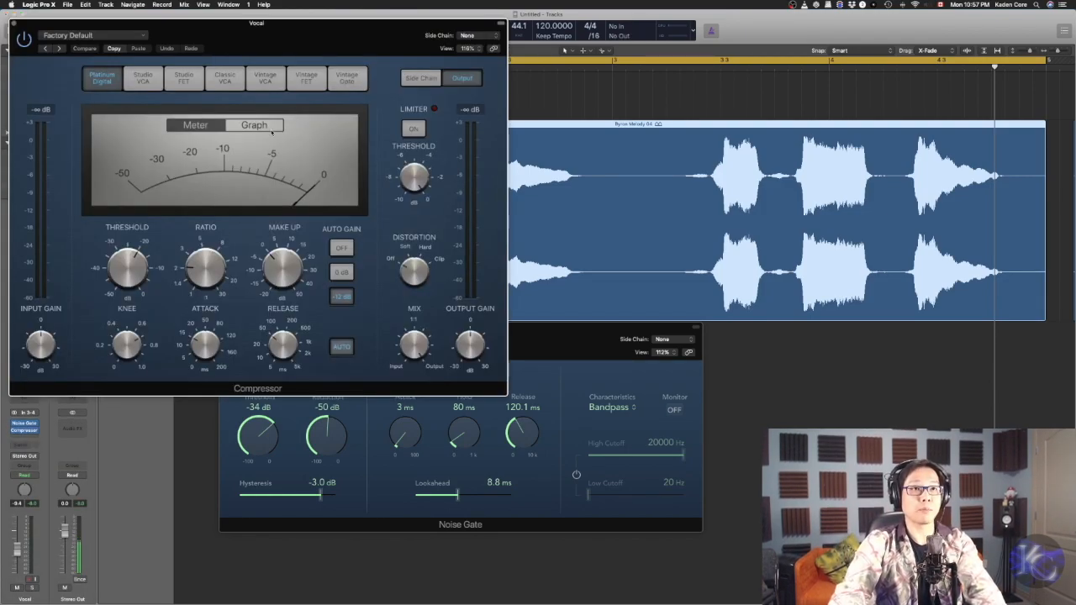
left_click_drag(337, 40, 370, 160)
left_click_drag(601, 346, 1075, 242)
left_click_drag(352, 167, 570, 211)
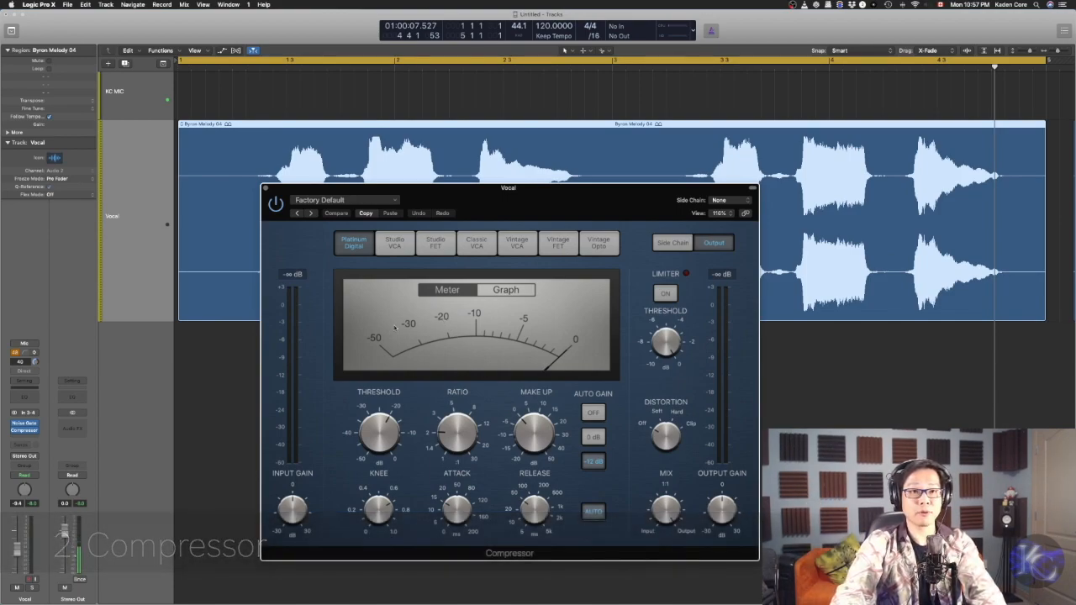
Switch the Compressor to the Vintage Opto model and set its ratio to 3.5:1.
left_click(599, 242)
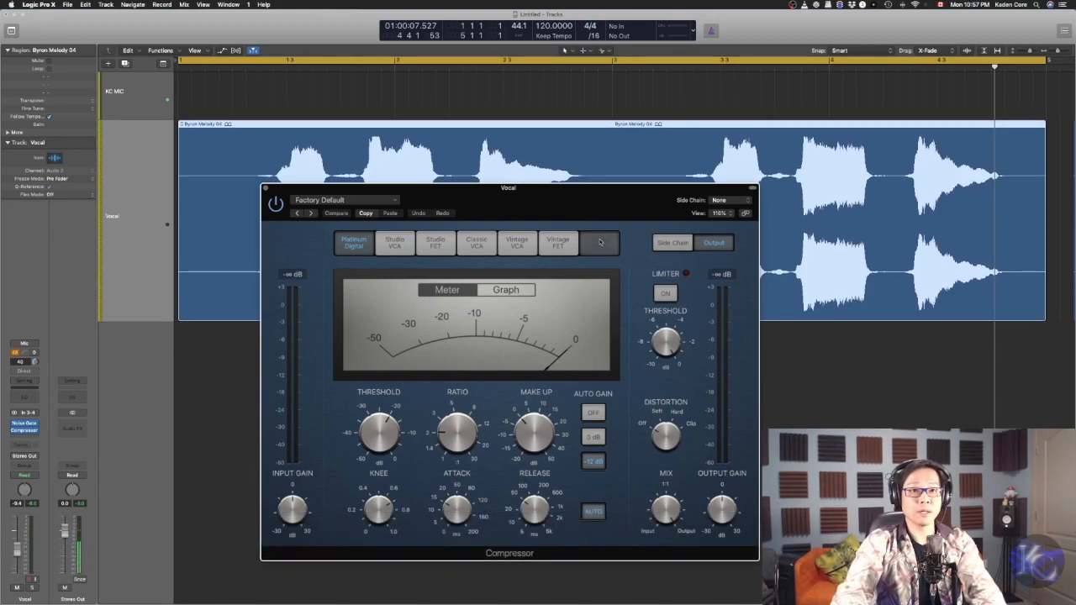
left_click_drag(622, 204, 608, 209)
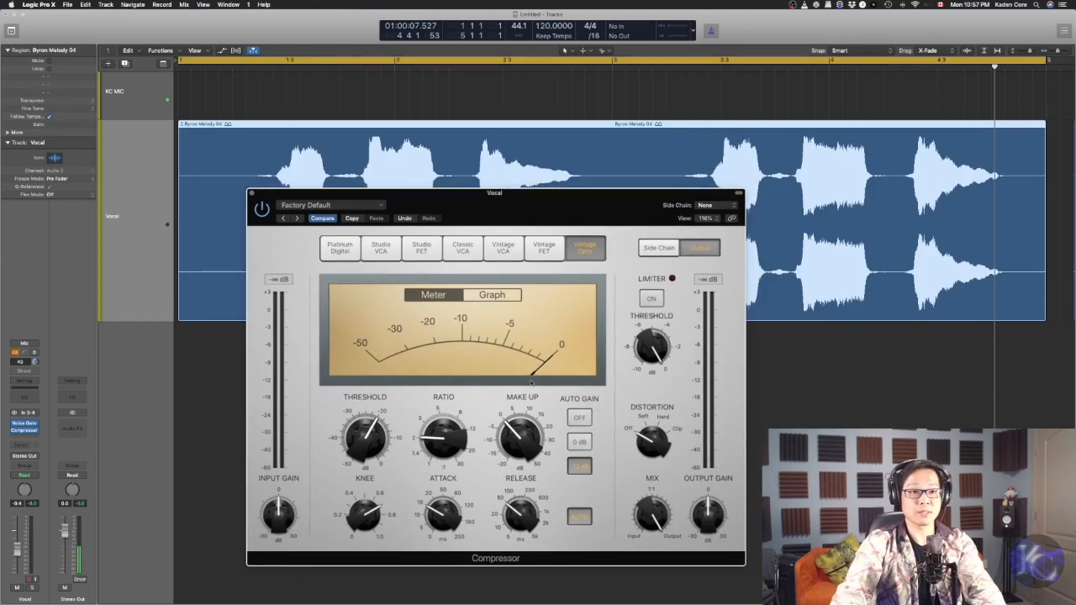
left_click_drag(439, 436, 448, 429)
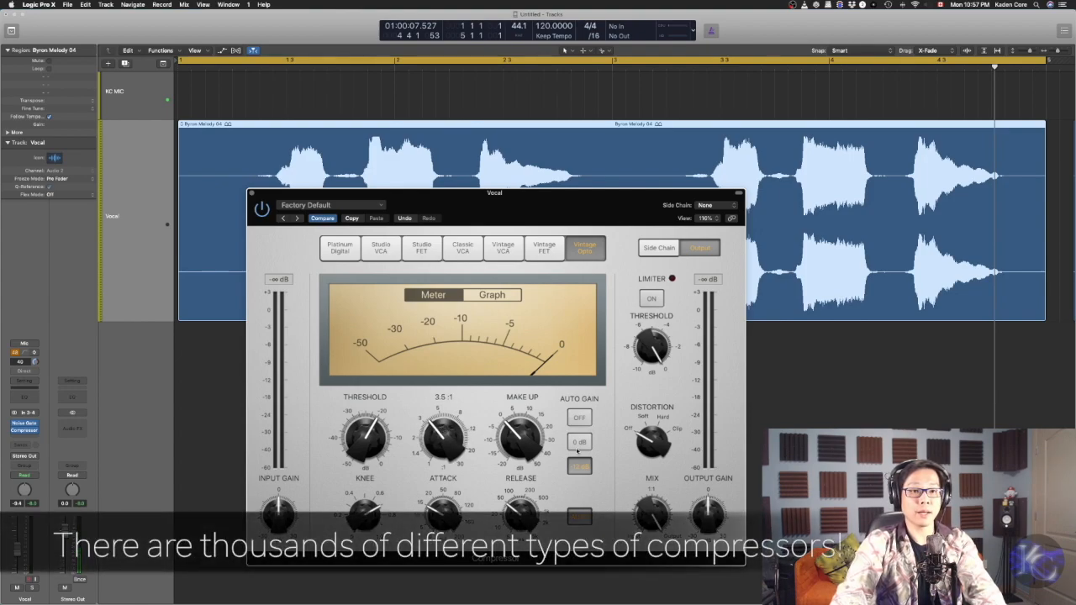
Set the Compressor threshold to -28.0 dB.
mouse_move(365, 435)
left_click_drag(365, 435, 365, 435)
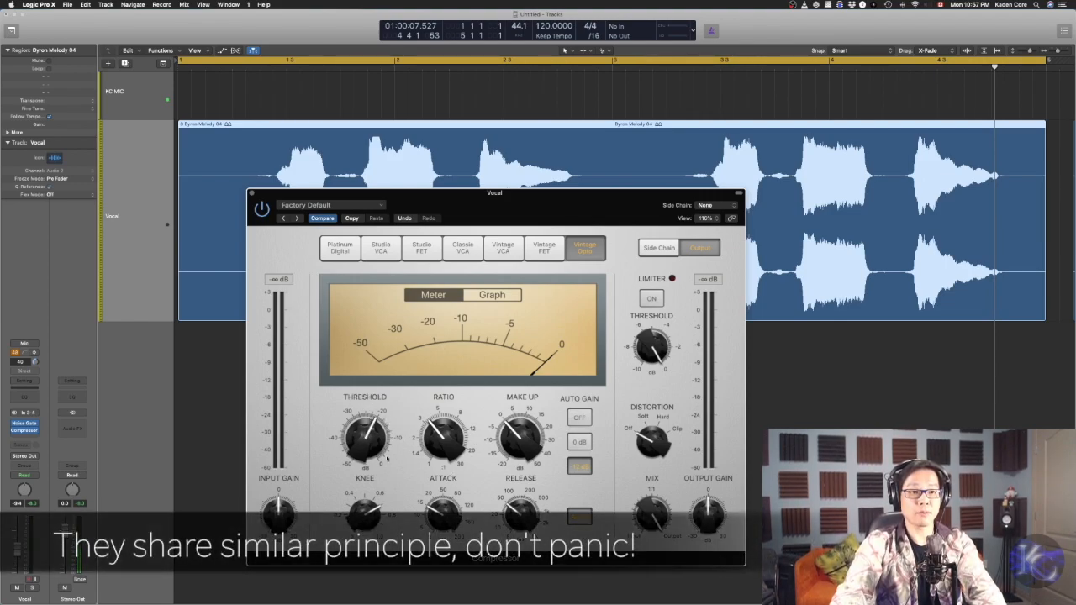
left_click_drag(374, 448, 359, 461)
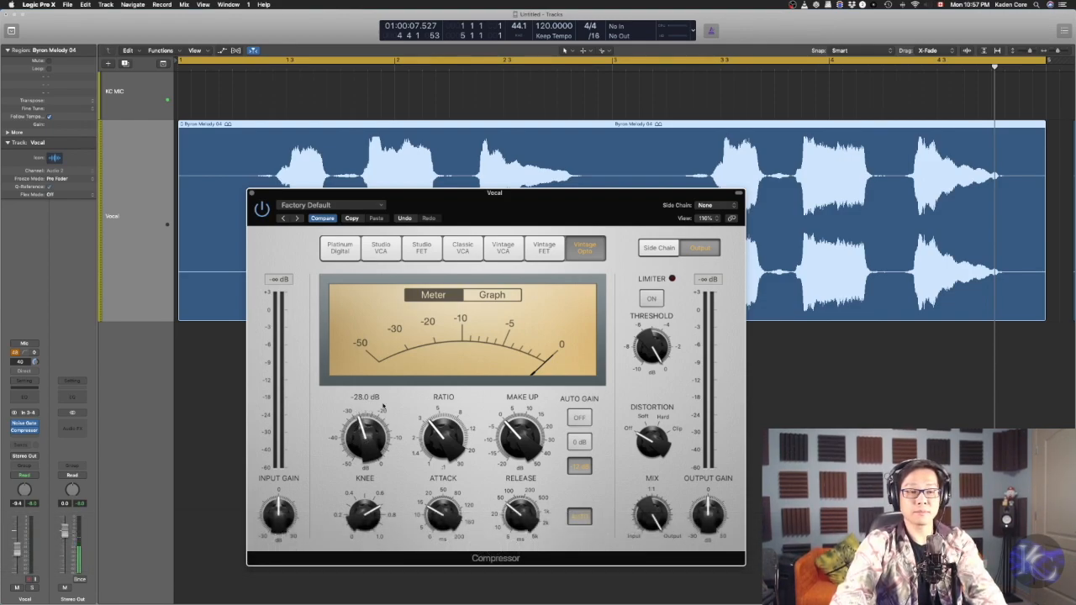
left_click_drag(366, 432, 369, 440)
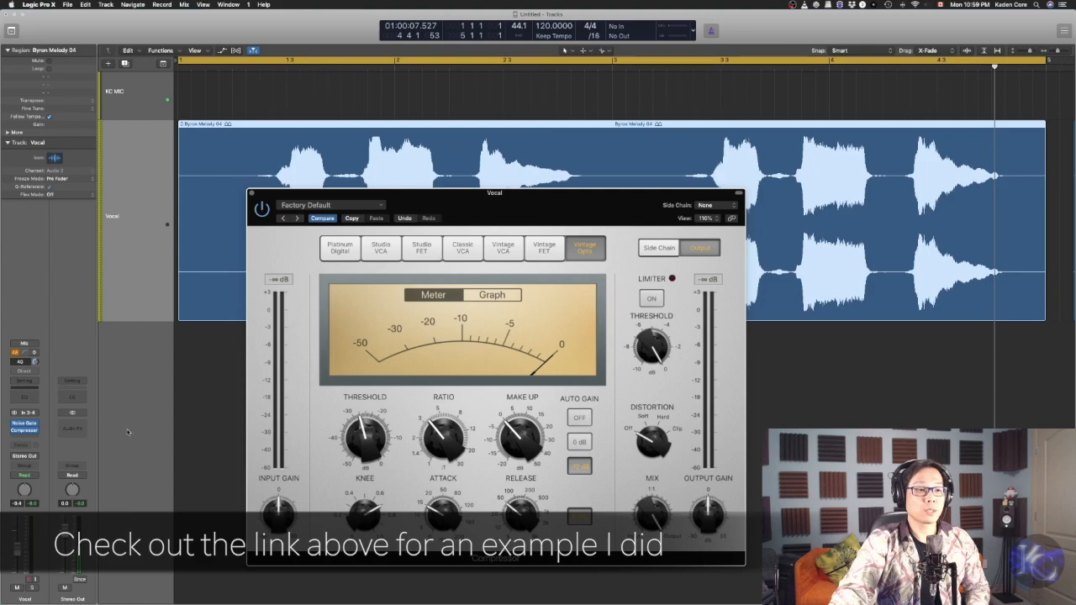
Play the cycled vocal through the Compressor and lower its threshold further, to between -30 and -40 dB.
left_click(232, 66)
key("space")
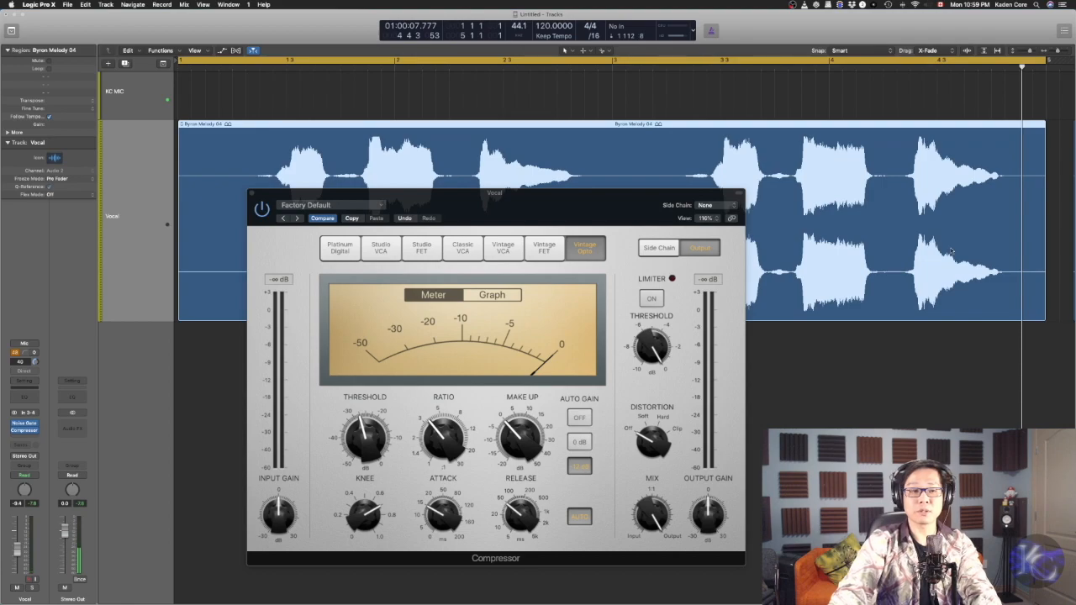
left_click_drag(373, 436, 372, 445)
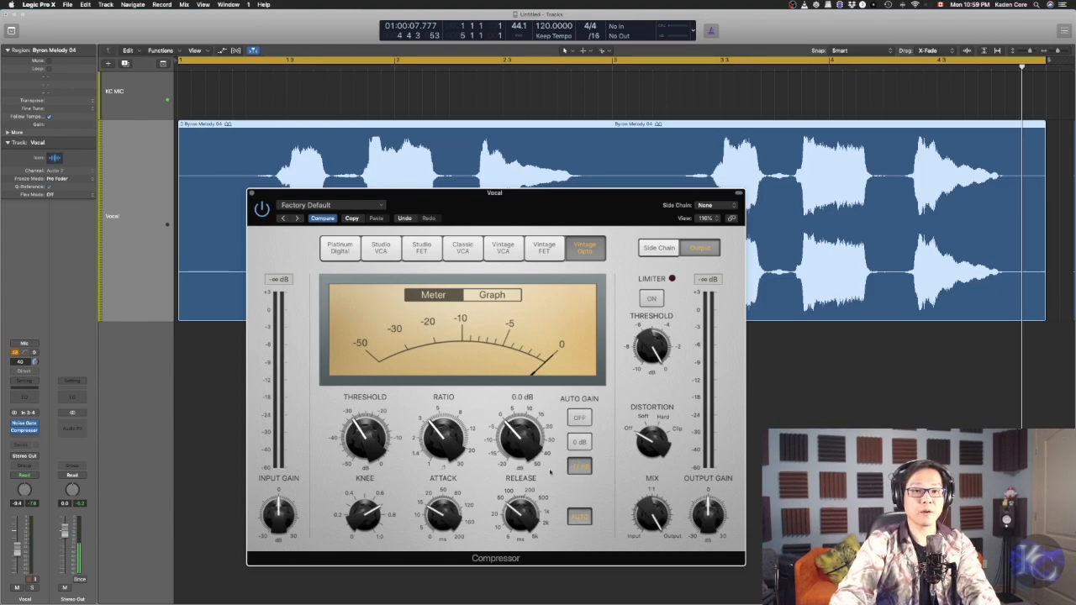
key("space")
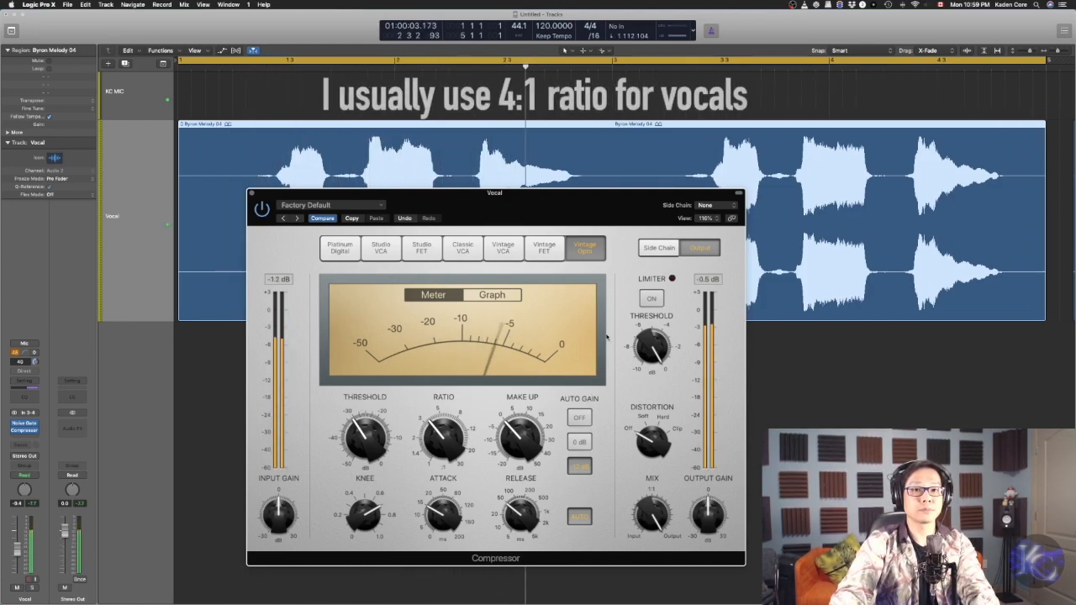
left_click_drag(365, 436, 368, 450)
mouse_move(438, 407)
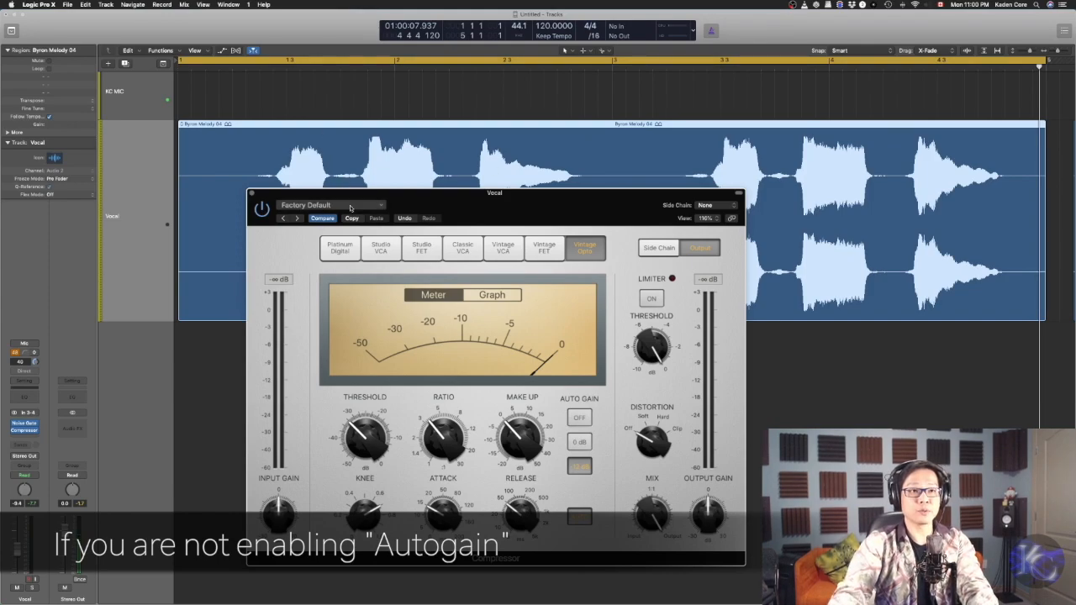
Compare the cycled vocal with the Compressor on and bypassed, moving its window slightly lower.
left_click_drag(422, 202, 426, 216)
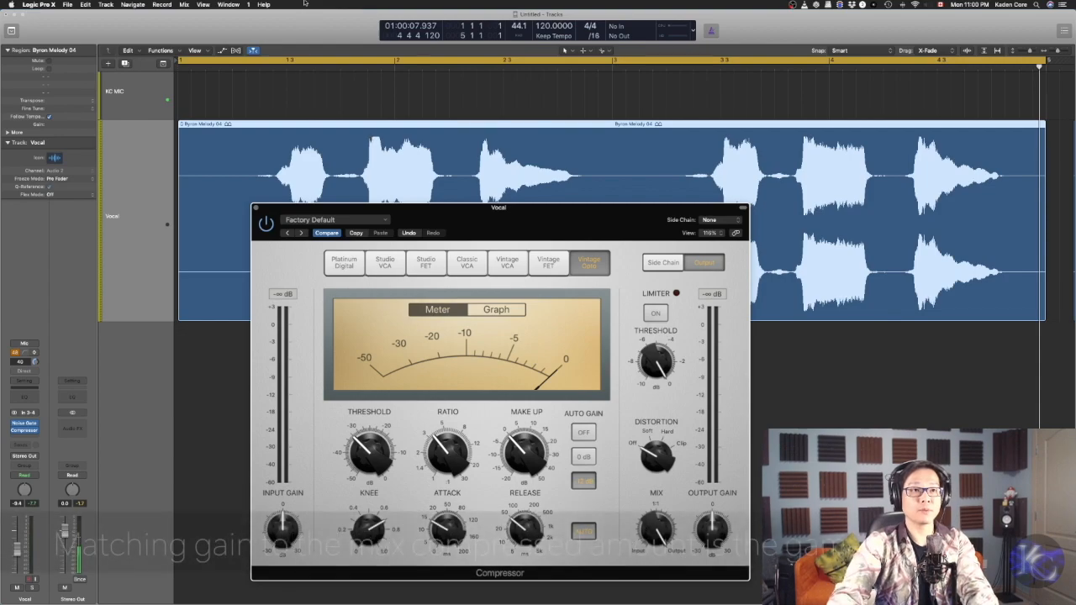
key("space")
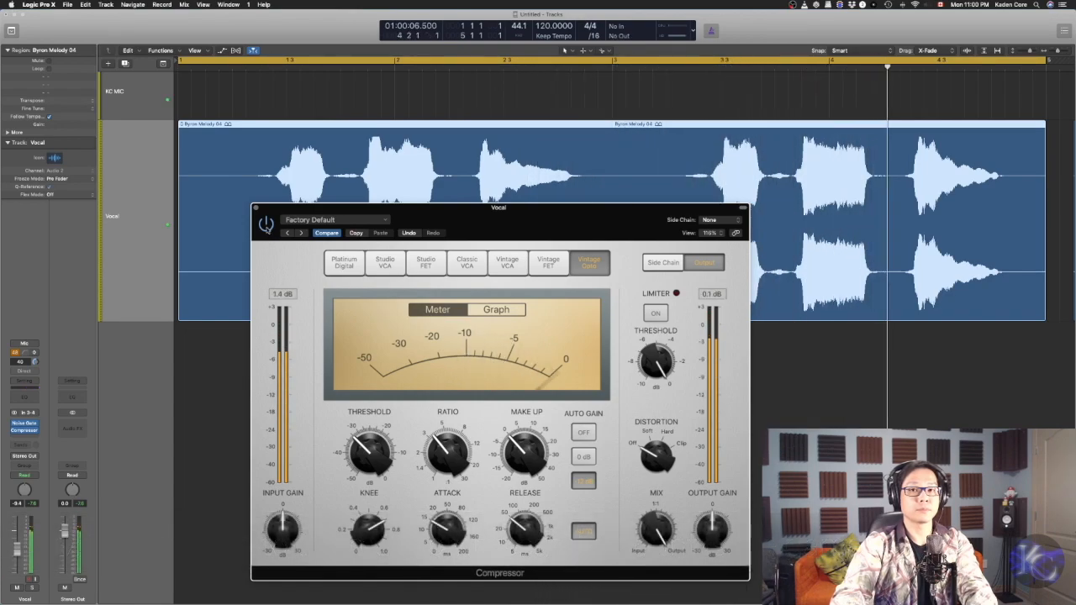
key("space")
left_click(268, 227)
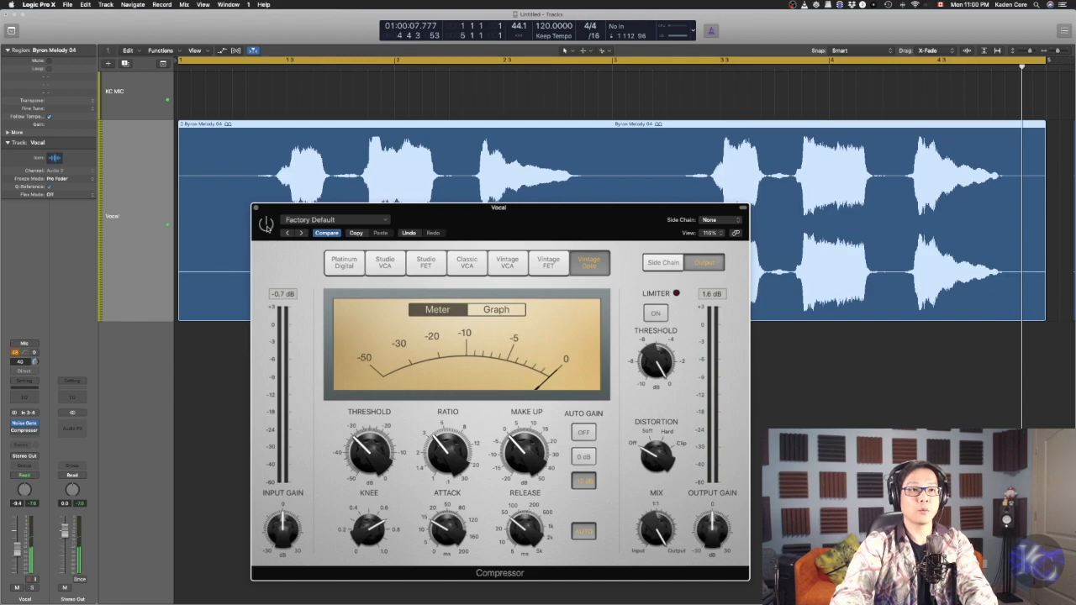
key("space")
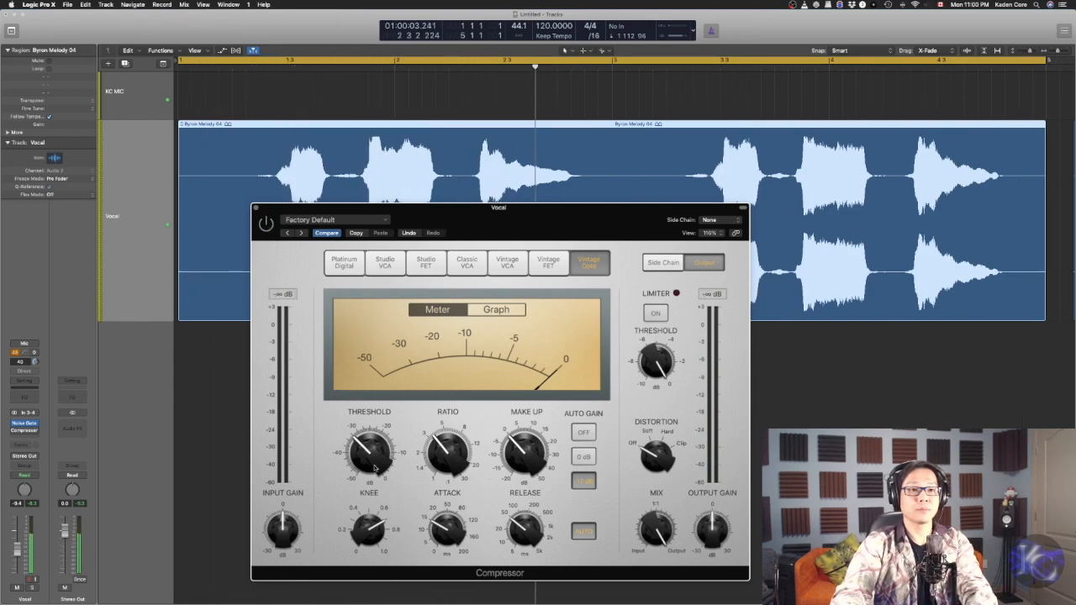
Audition heavier compression with the threshold at -36.5 dB and the ratio at 5.6:1, and finish by raising the threshold again.
mouse_move(373, 451)
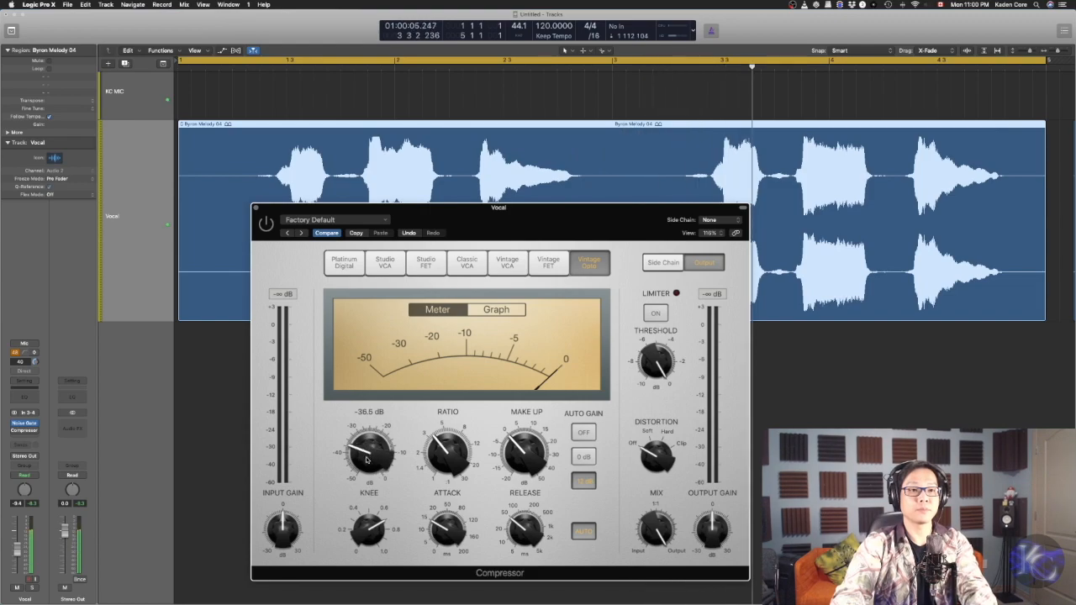
mouse_move(443, 439)
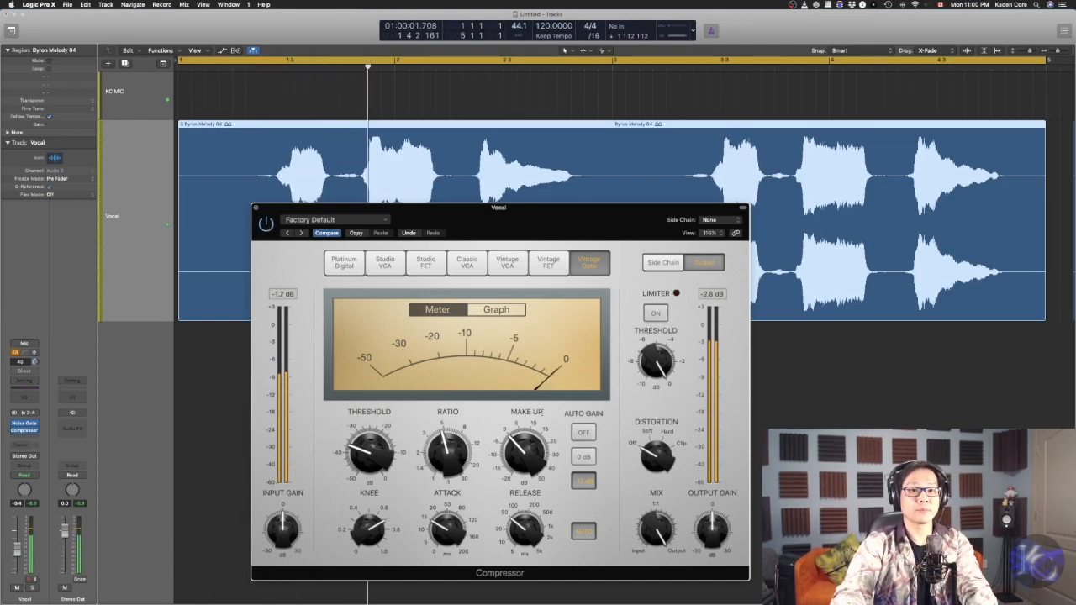
left_click_drag(451, 449, 453, 443)
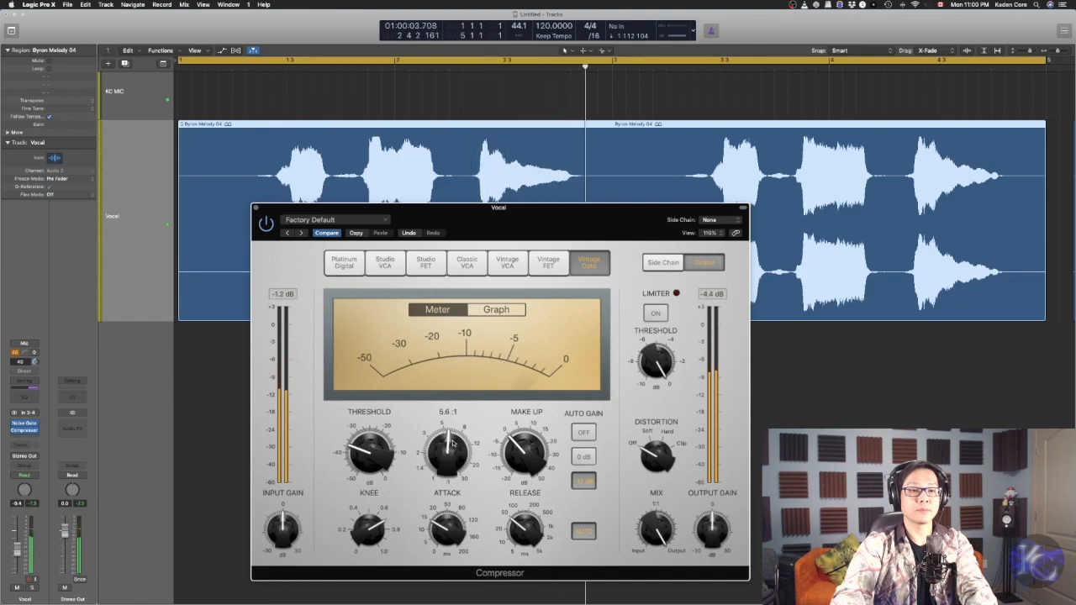
left_click_drag(363, 464, 363, 458)
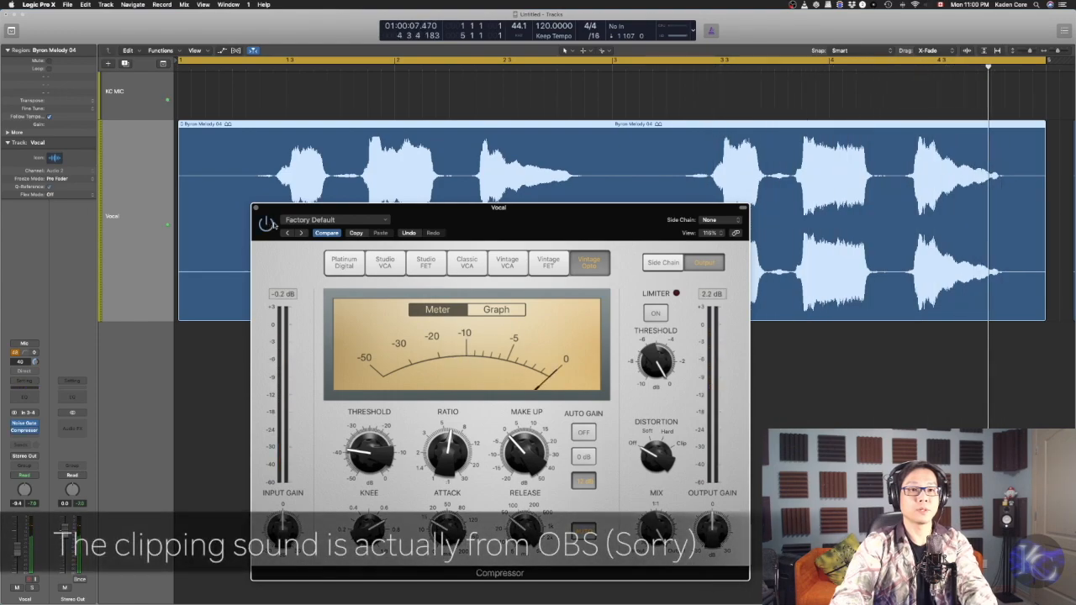
left_click_drag(383, 445, 383, 421)
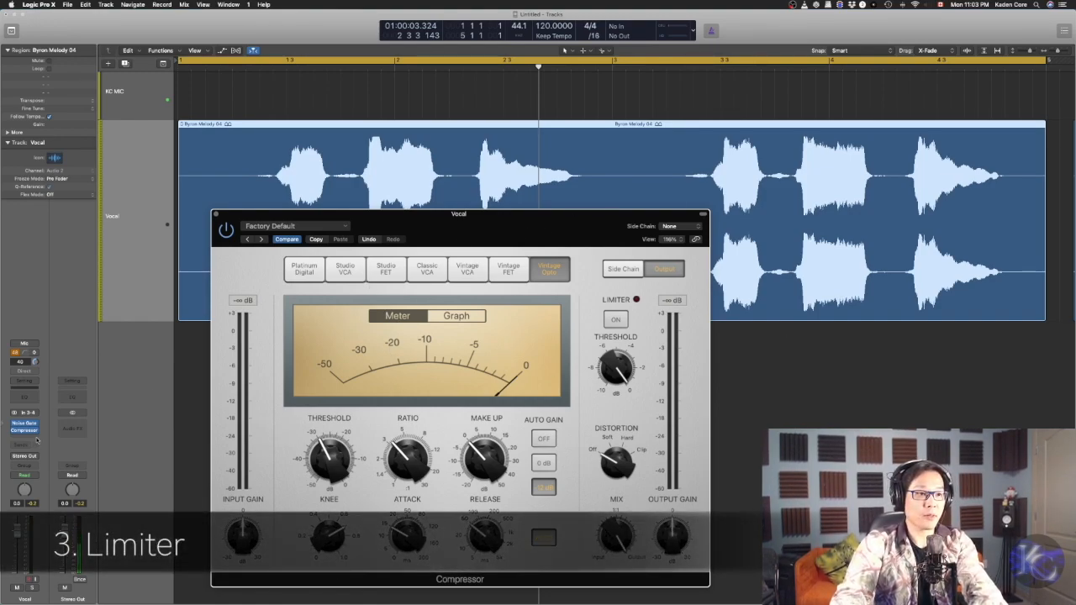
Insert a stereo Limiter on the Stereo Out channel and switch on the Compressor's built-in limiter.
left_click(84, 431)
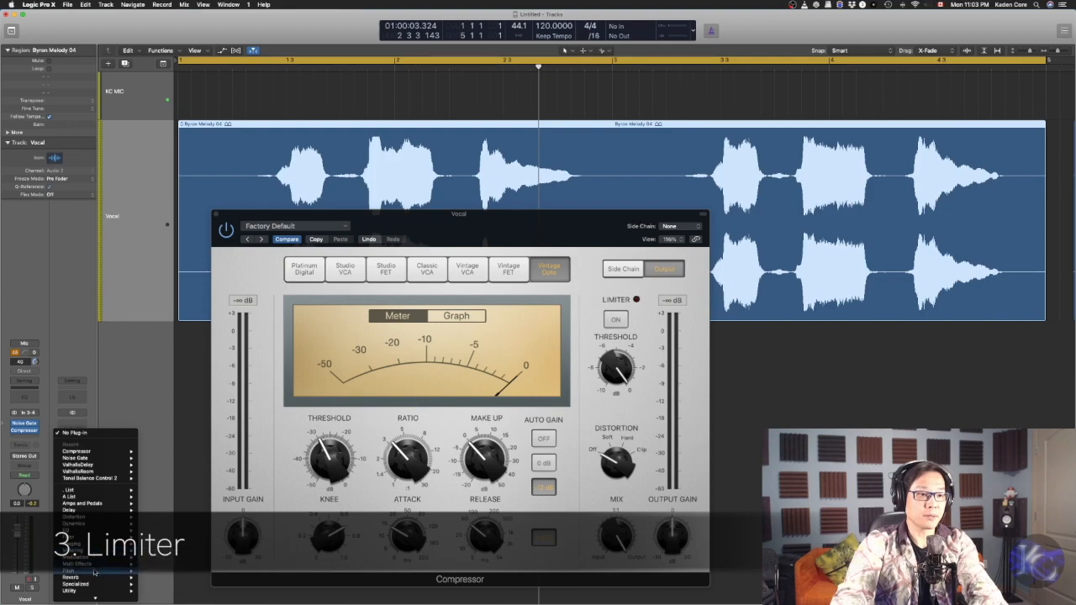
mouse_move(94, 524)
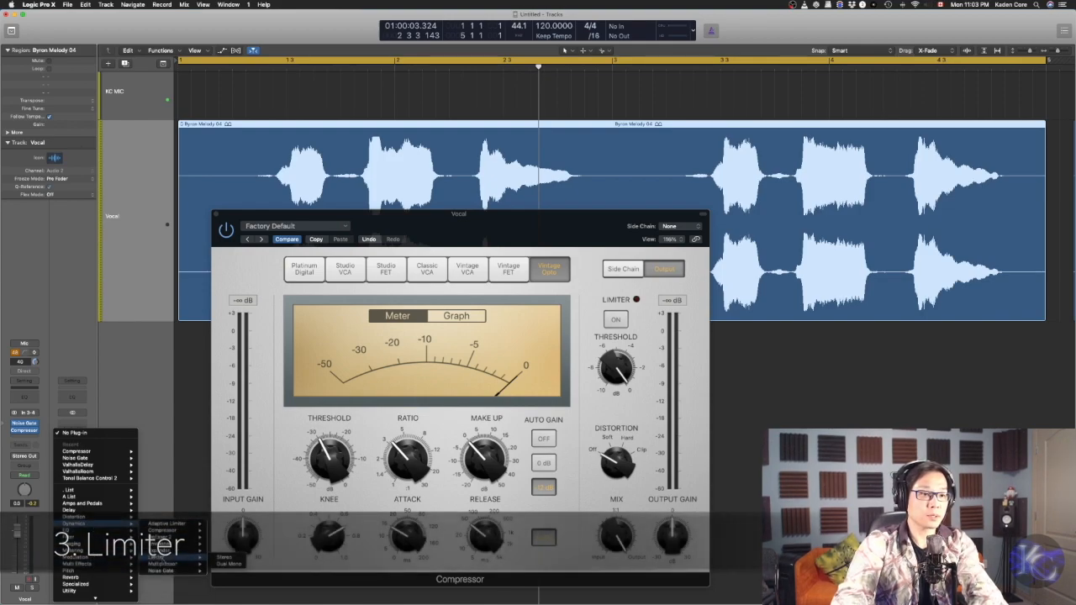
mouse_move(160, 557)
left_click(225, 558)
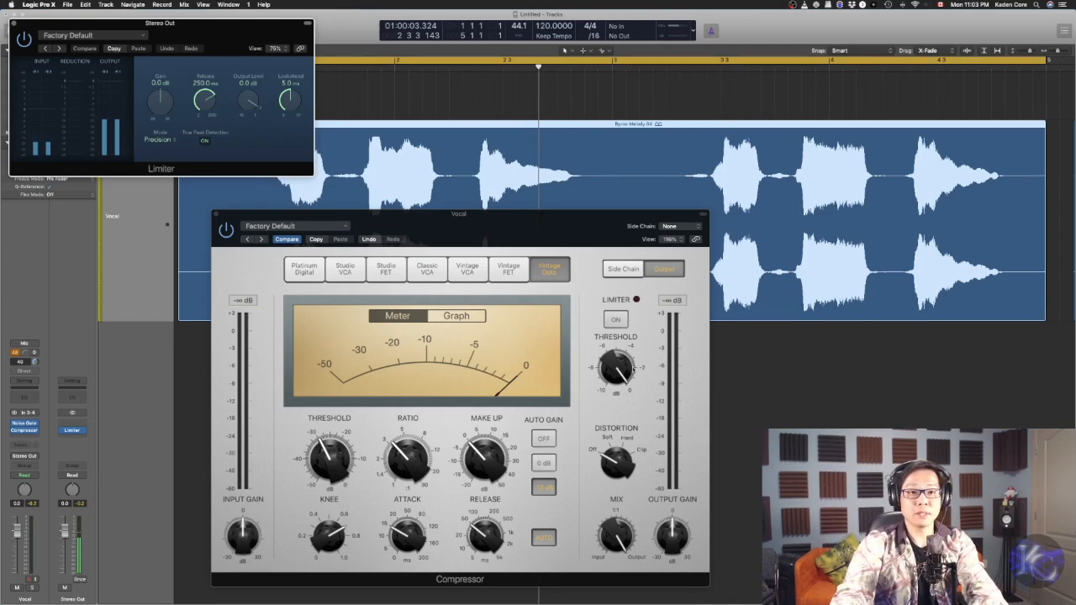
left_click(619, 320)
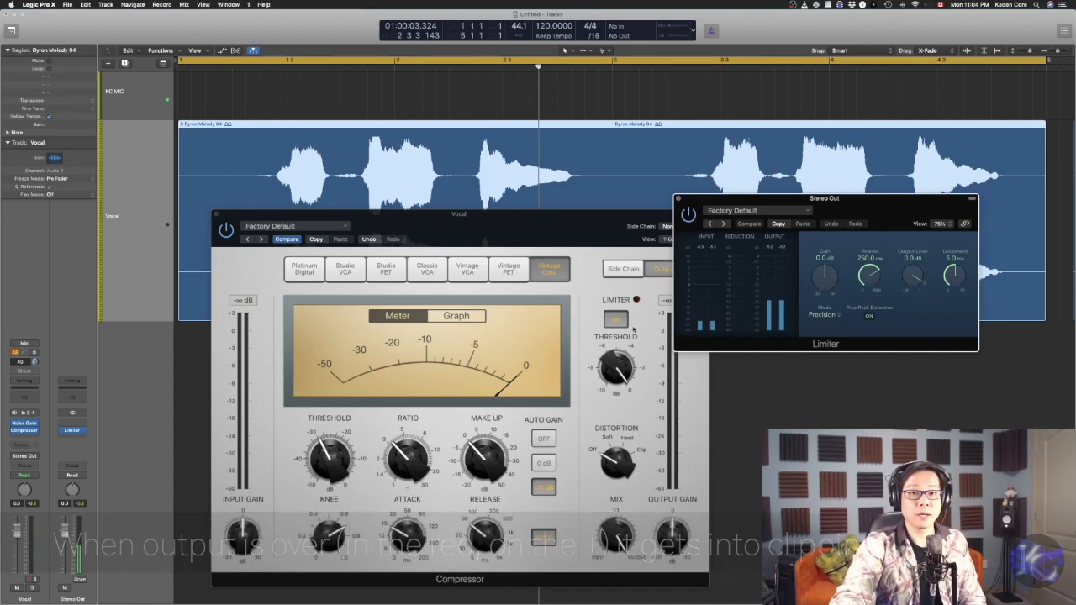
Bypass the Stereo Out Limiter, audition the vocal, reset the Vocal fader to 0.0 dB and clear its peak reading.
left_click(63, 431)
key("space")
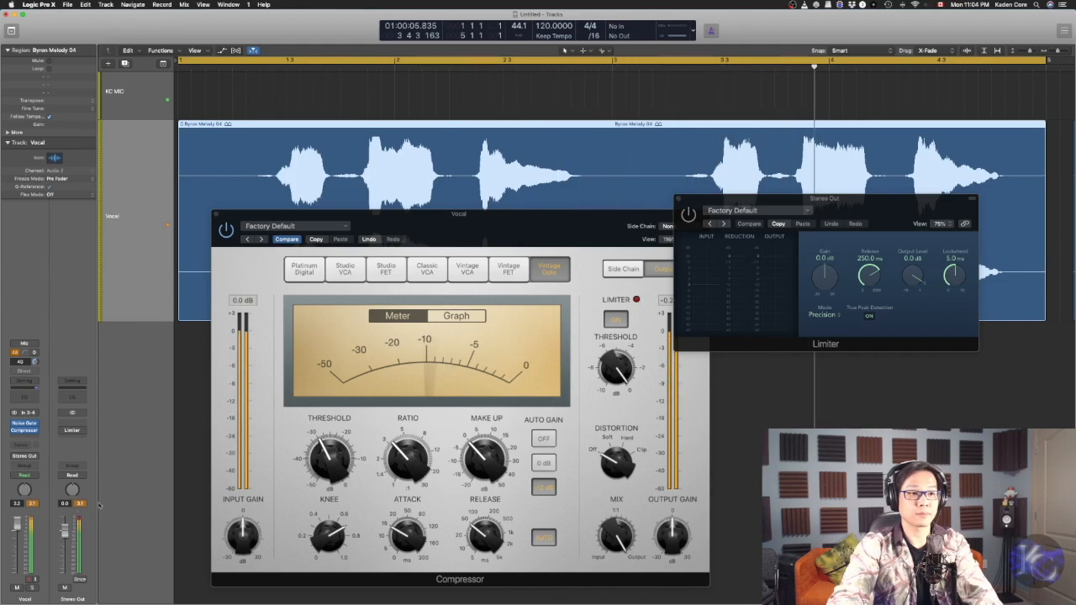
key("space")
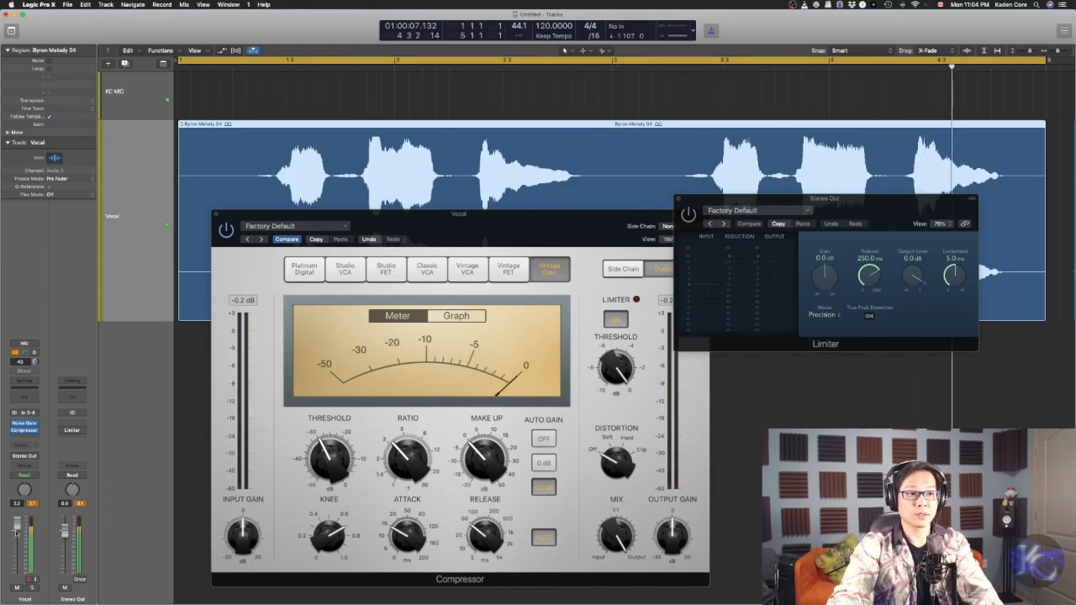
left_click(17, 527, "alt")
left_click(33, 503)
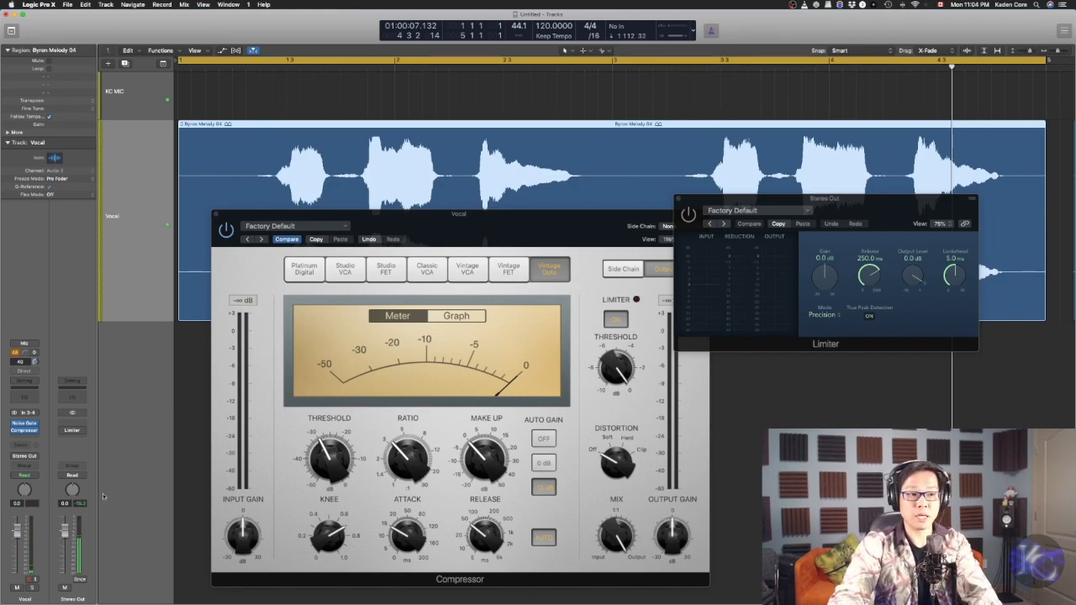
Switch the Stereo Out Limiter back on with gain at -0.5 dB and output level at -1.0 dB, enlarging its window to about 106%.
left_click(704, 219)
left_click_drag(827, 277, 826, 282)
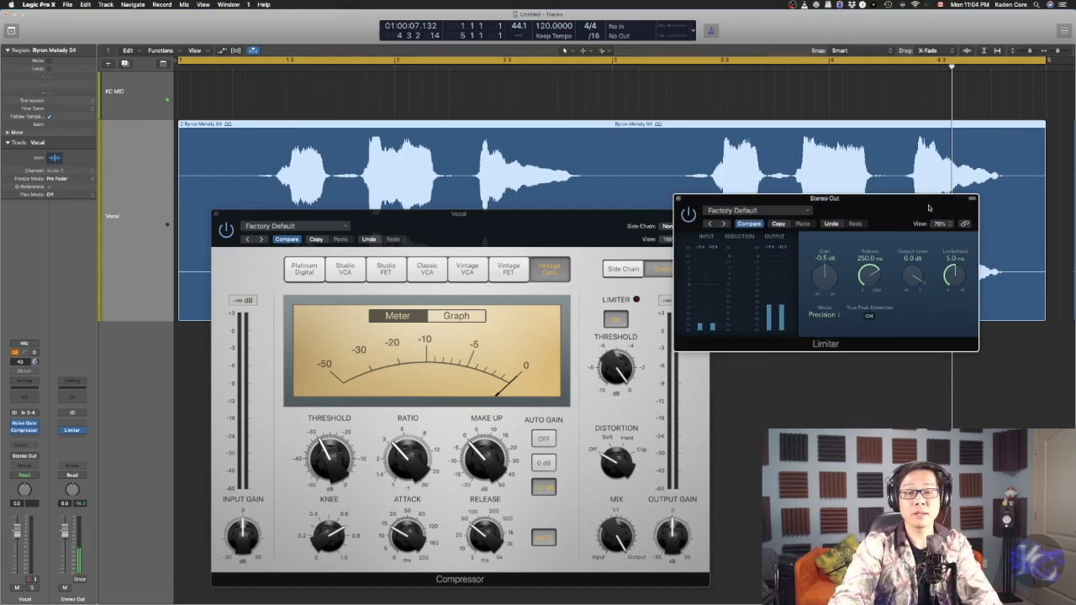
left_click_drag(912, 210, 710, 184)
left_click_drag(775, 322, 901, 367)
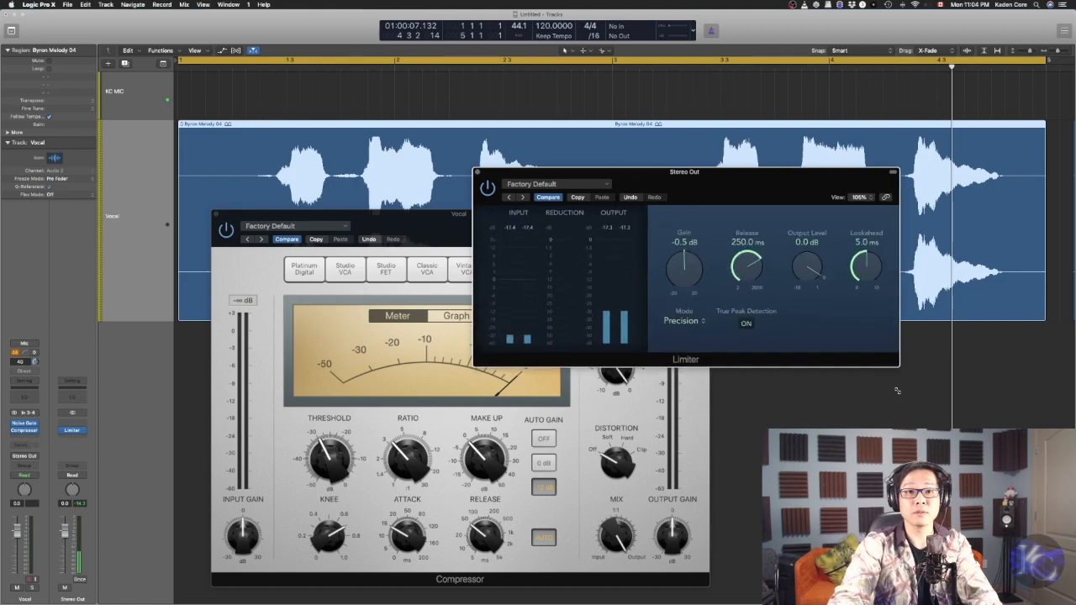
left_click_drag(809, 265, 814, 277)
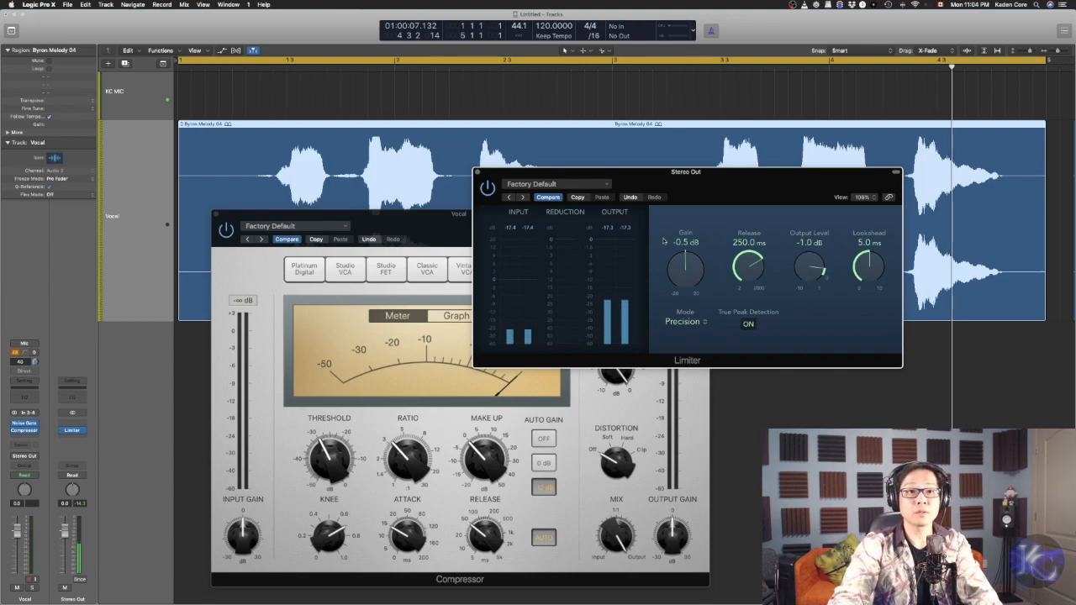
Place the Limiter window lower, over the Compressor, and audition the vocal while raising the Vocal fader.
left_click_drag(707, 185, 736, 374)
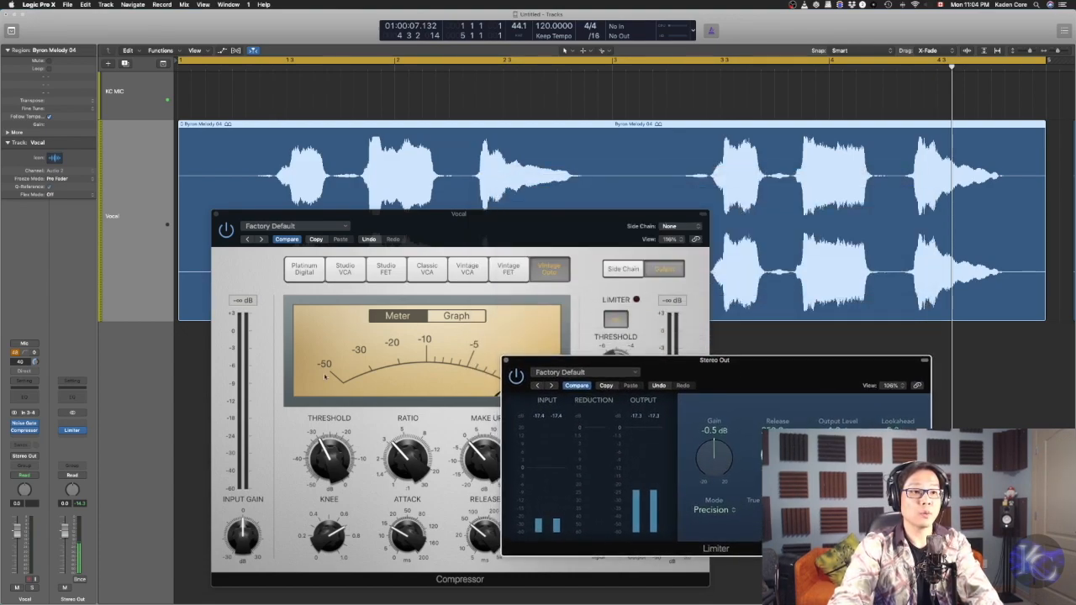
key("space")
left_click_drag(17, 535, 17, 528)
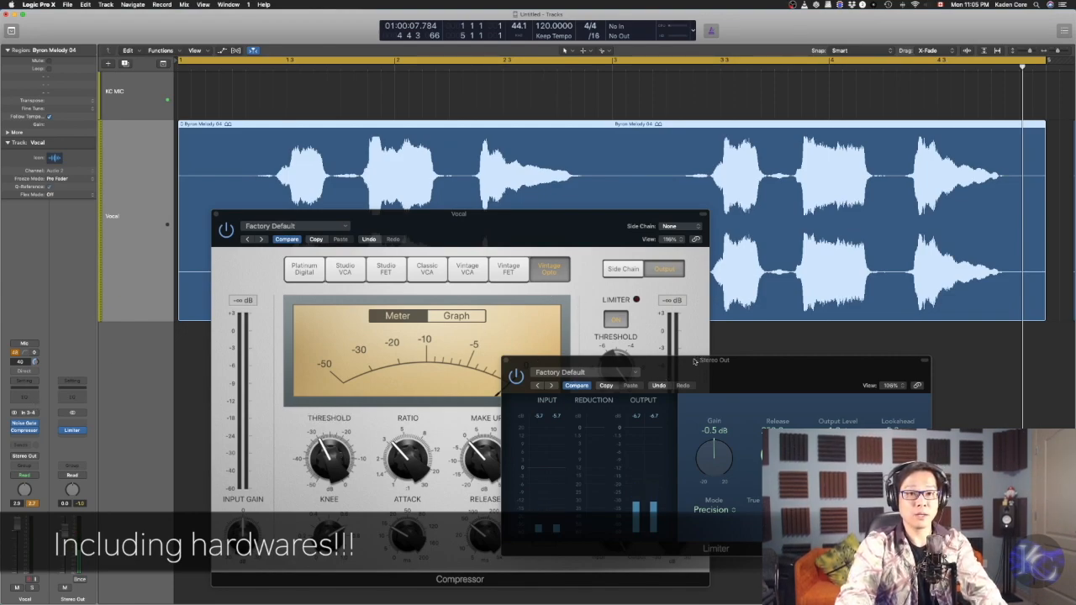
Uncover more of the Compressor window, reset the Vocal fader to 0.0 dB and clear its peak reading.
left_click_drag(599, 236, 524, 221)
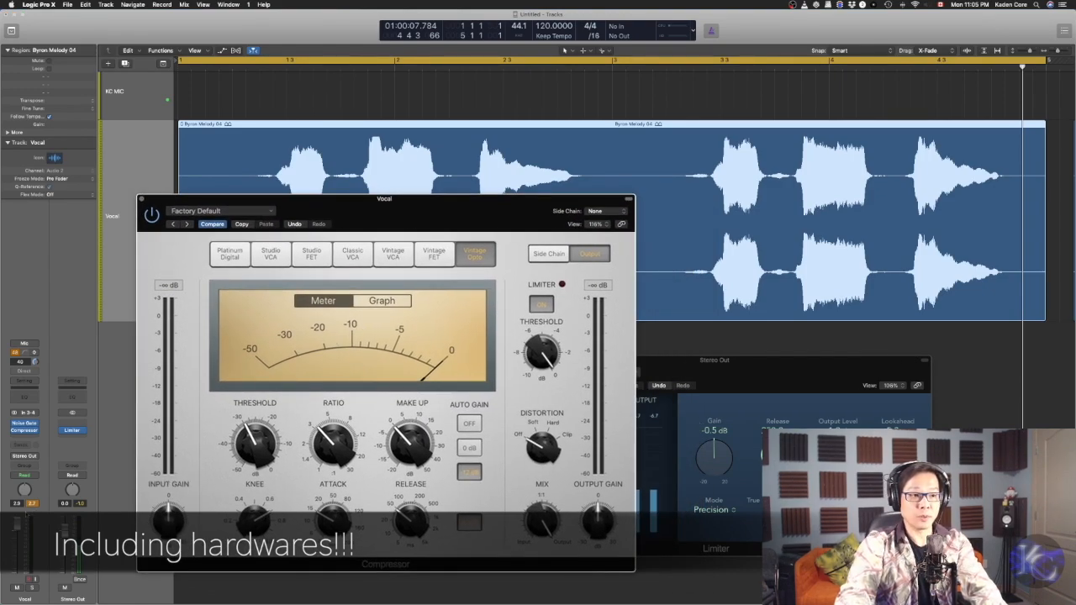
left_click(17, 525, "alt")
left_click(32, 505)
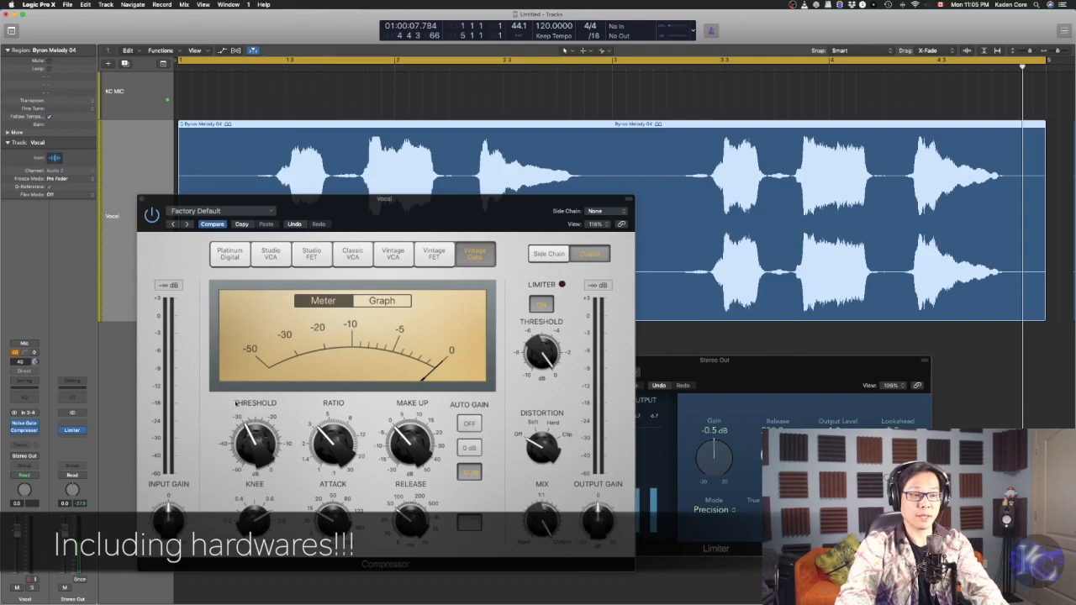
Reposition the Limiter and Compressor windows, and finish by closing both plug-in windows.
left_click_drag(735, 371, 814, 369)
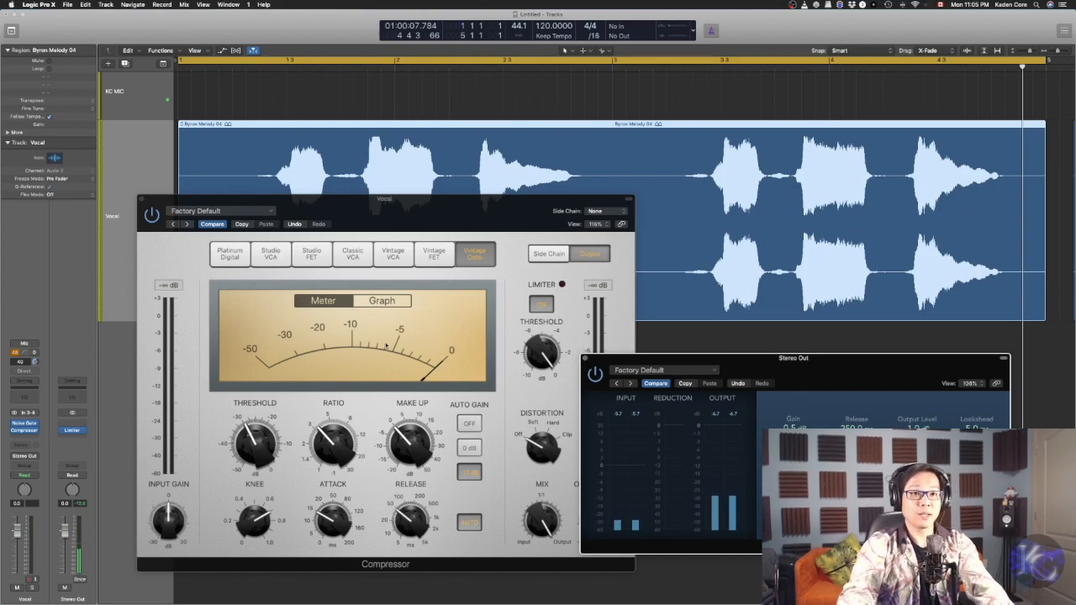
left_click_drag(483, 221, 546, 231)
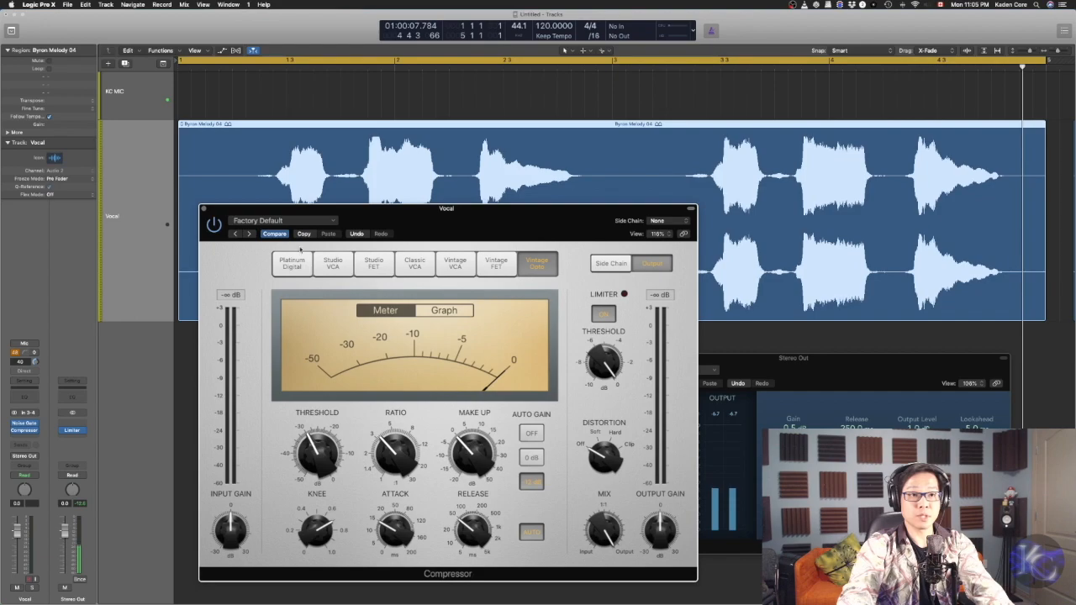
left_click(204, 210)
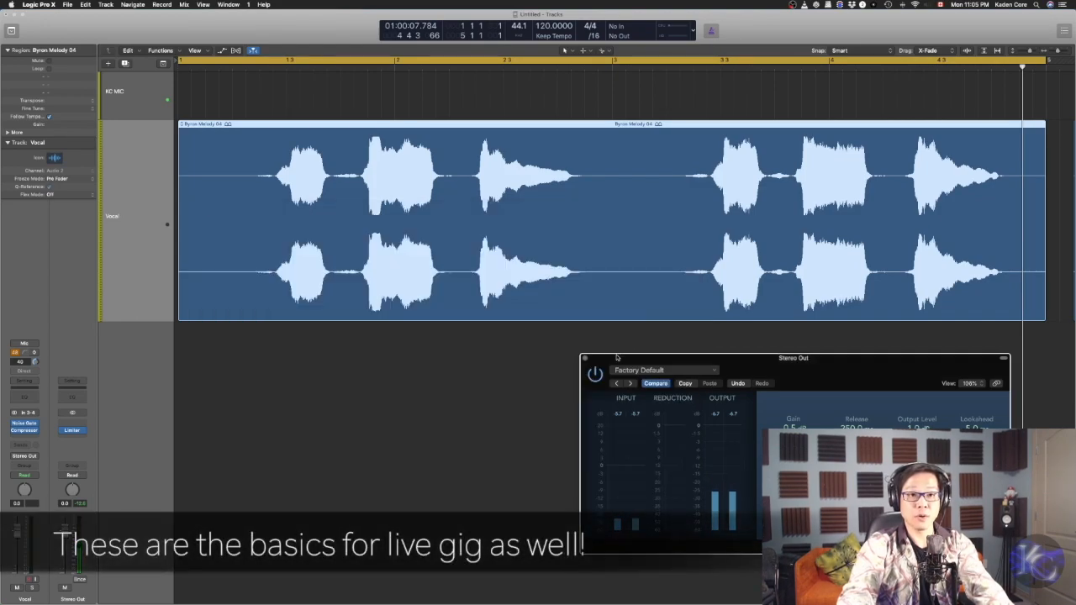
left_click(586, 362)
Zoom the Tracks area out vertically and horizontally to show the Vocal track's regions through bar 17.
key("super+Up")
key("super+Up")
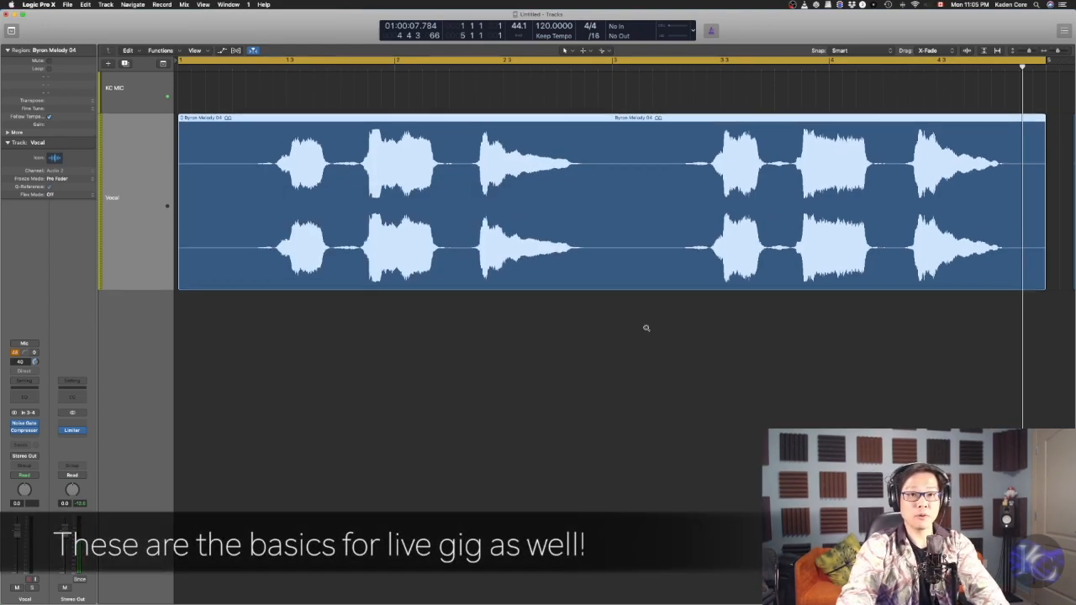
key("super+Left")
key("super+Left")
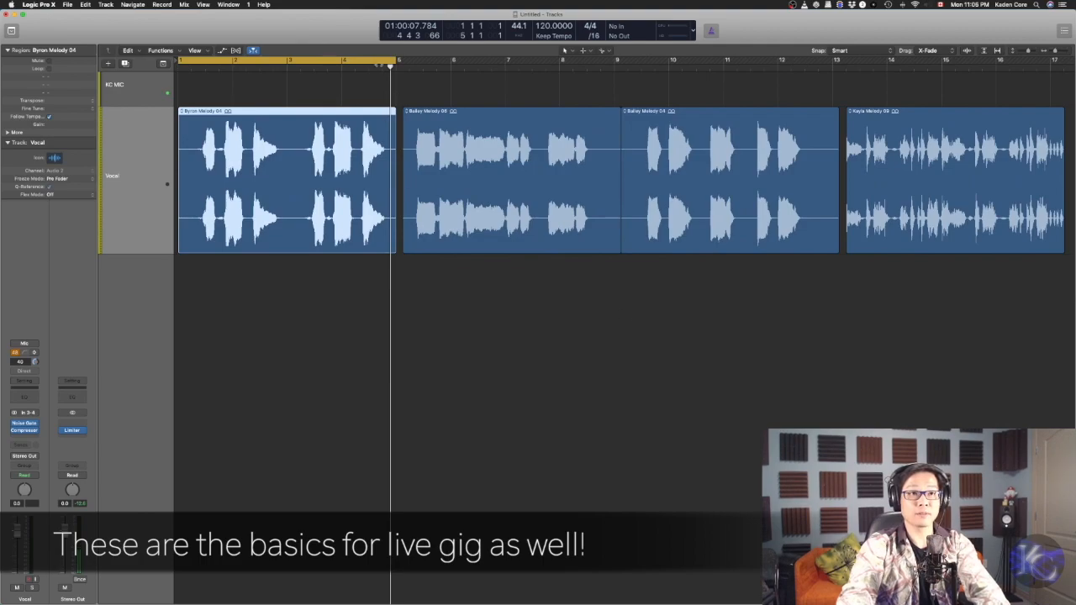